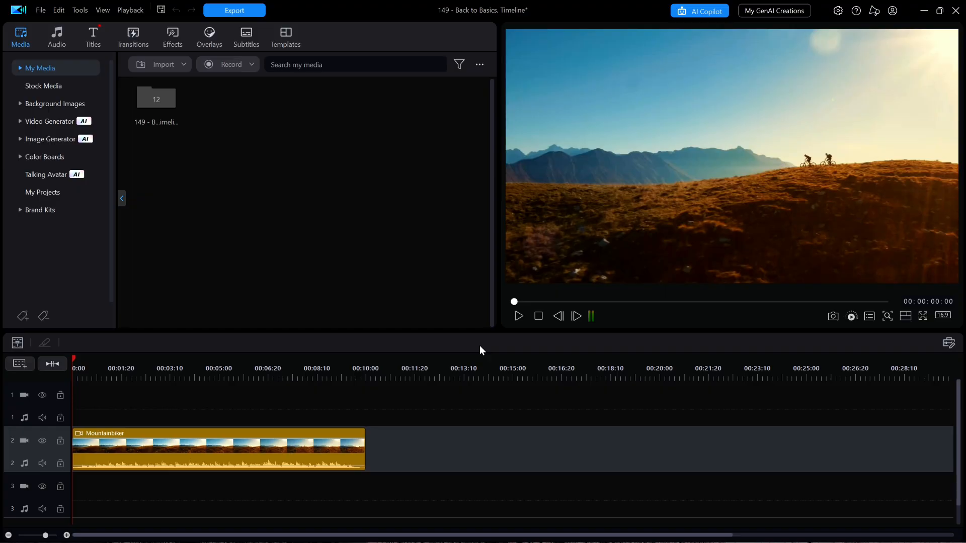
Move the Mountainbiker clip along track 2 to about 4 seconds and unlink its video from its audio.
left_click(480, 351)
left_click_drag(131, 431, 263, 437)
left_click(433, 441)
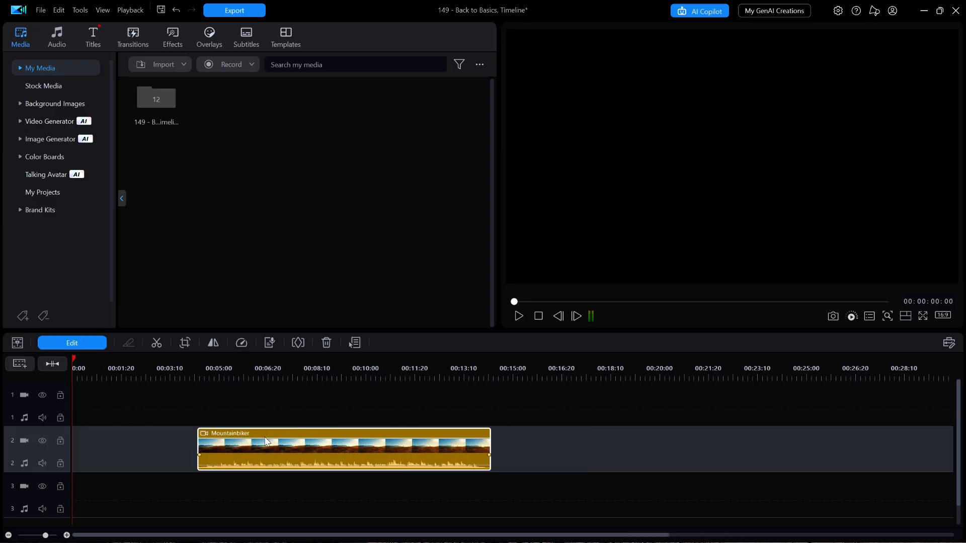
right_click(359, 453)
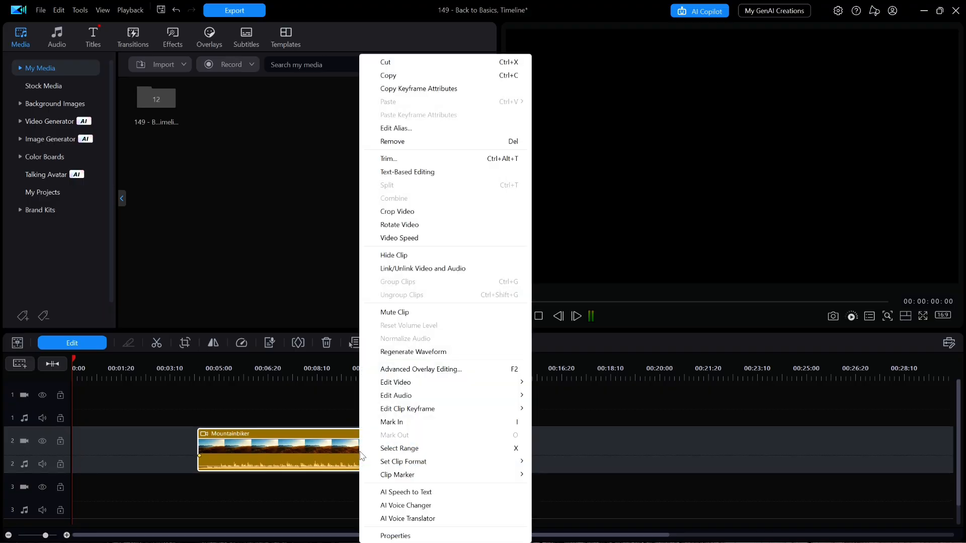
left_click(425, 269)
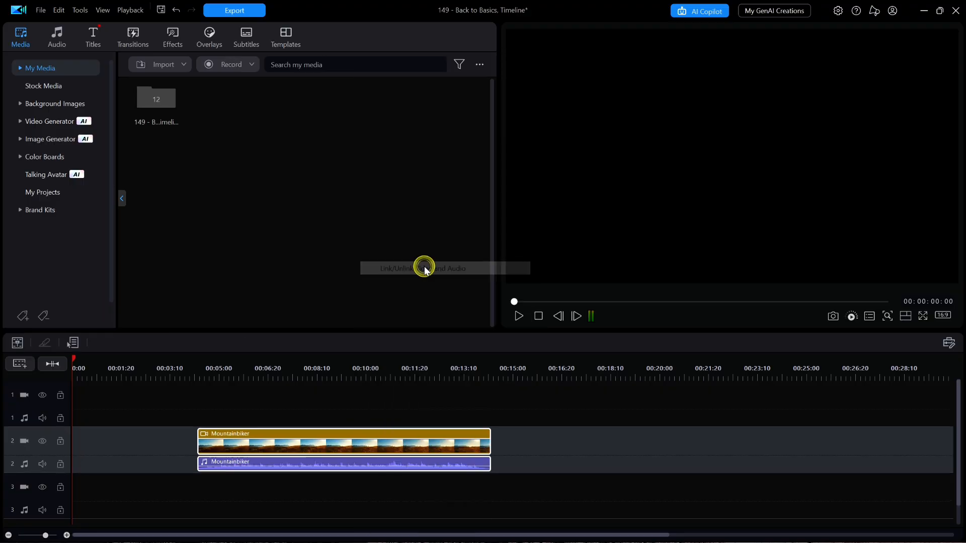
Slide the unlinked Mountainbiker video along track 2 away from its audio and back into alignment.
left_click(326, 432)
left_click_drag(295, 433, 533, 443)
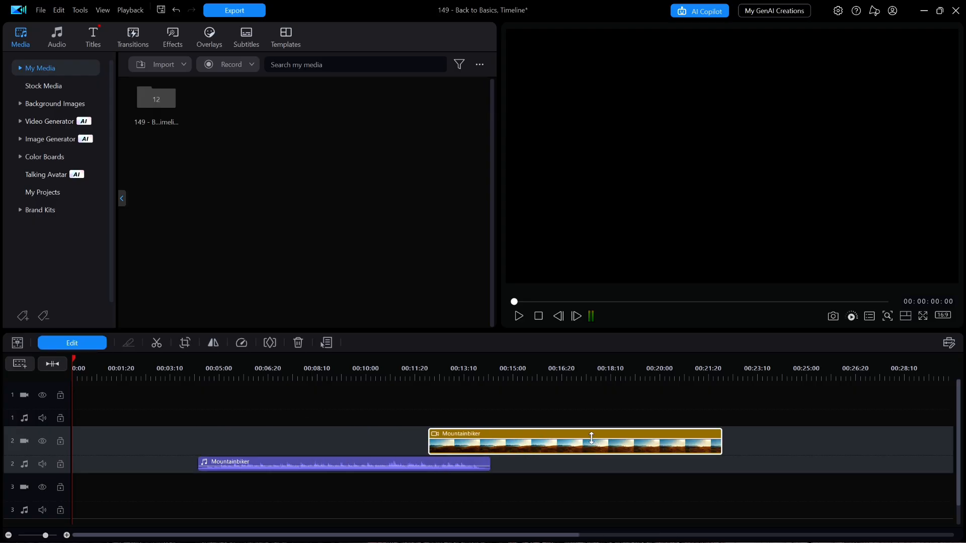
left_click_drag(594, 435, 364, 434)
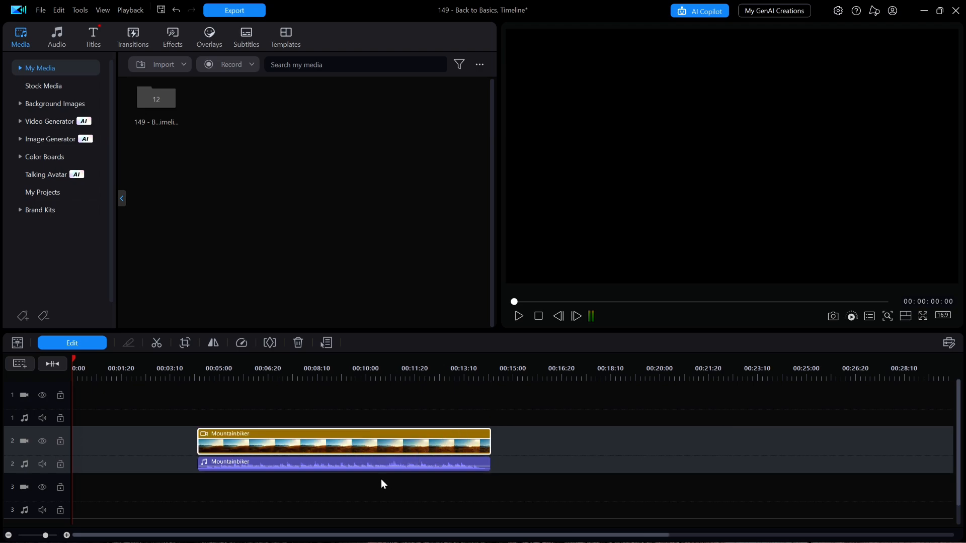
Replace the detached Mountainbiker audio on track 2 with the Speaking Out audio file, aligned to the video's start.
left_click(316, 461)
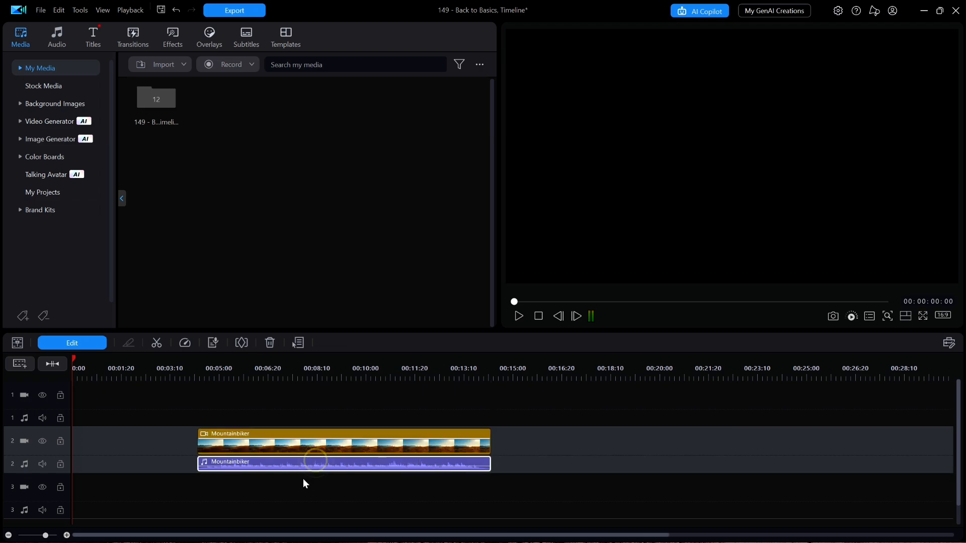
key("Delete")
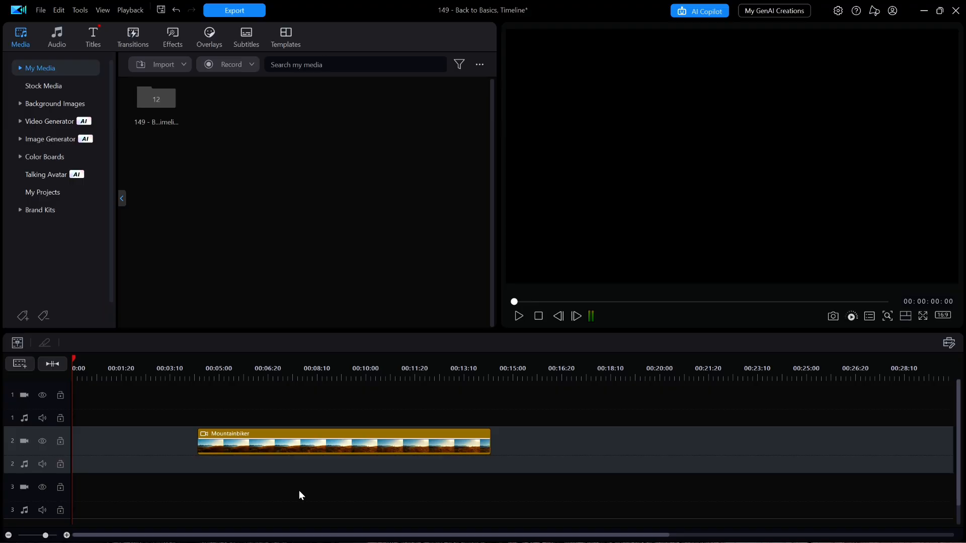
double_click(156, 97)
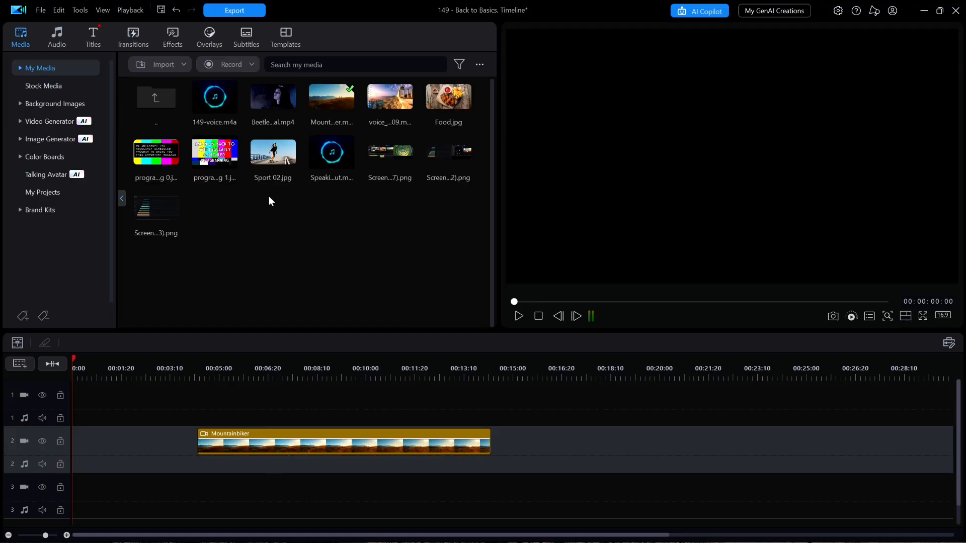
left_click_drag(329, 154, 204, 468)
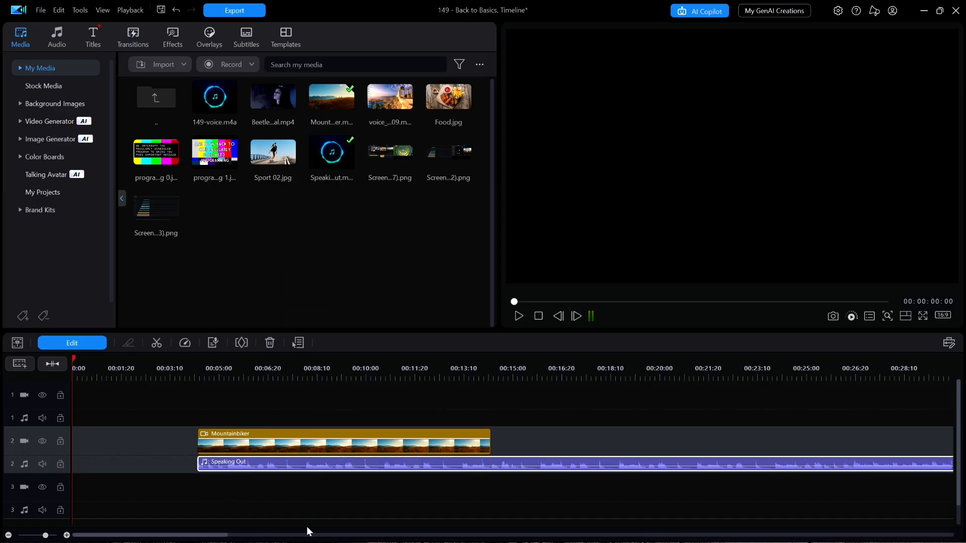
Split the Speaking Out audio at the end of the Mountainbiker video and delete the excess part.
left_click(374, 362)
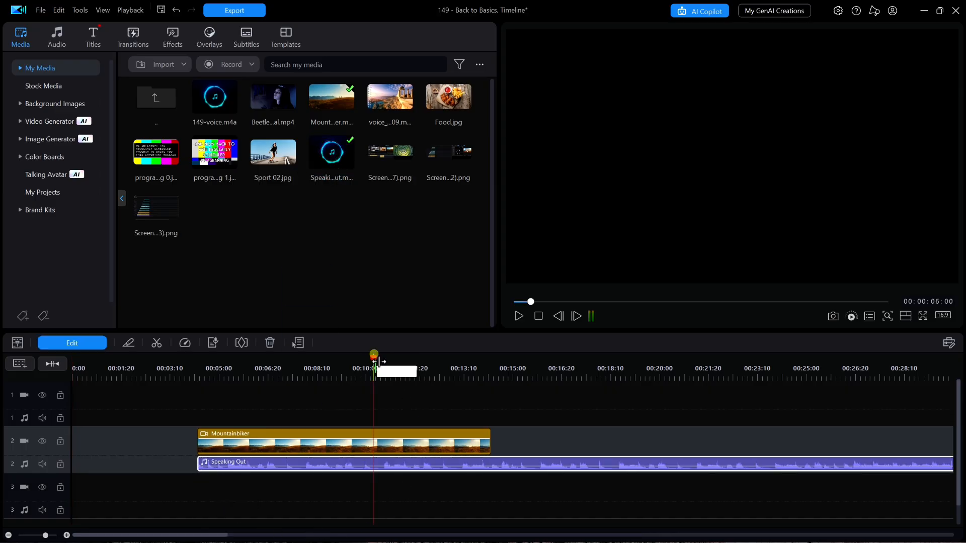
left_click(443, 433)
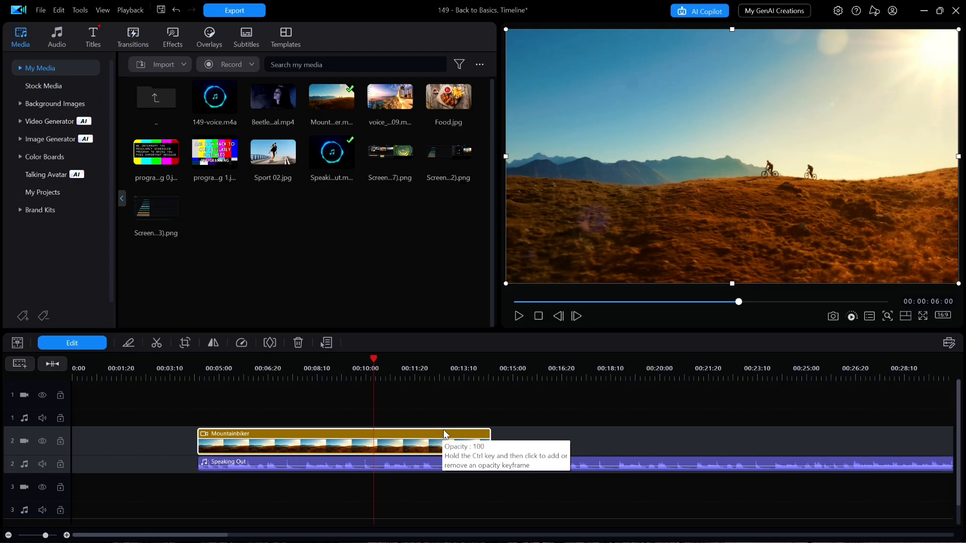
key("End")
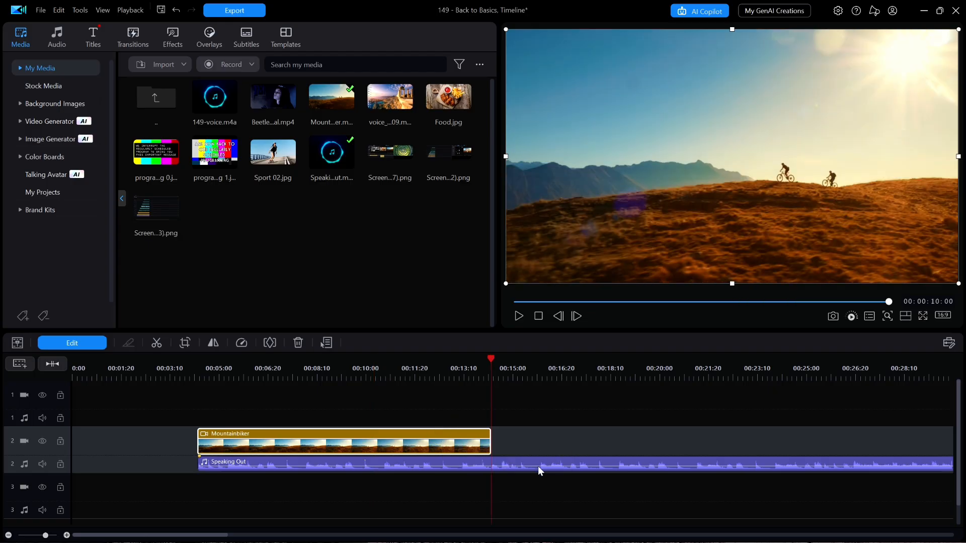
left_click(538, 466)
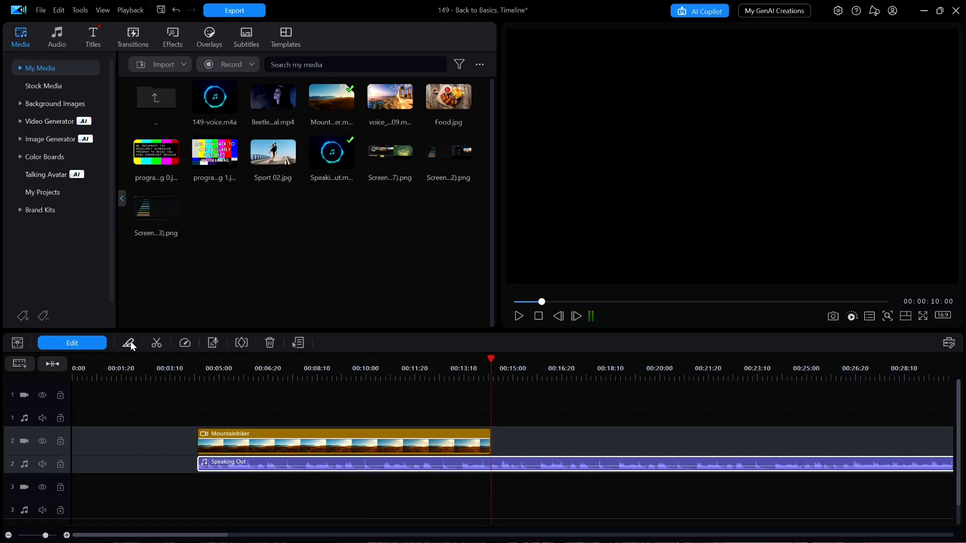
left_click(130, 342)
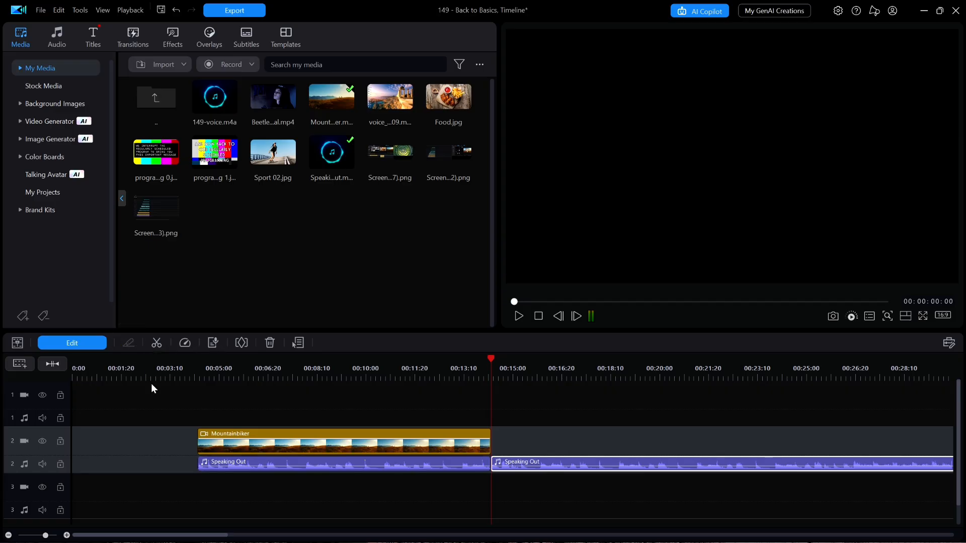
key("Delete")
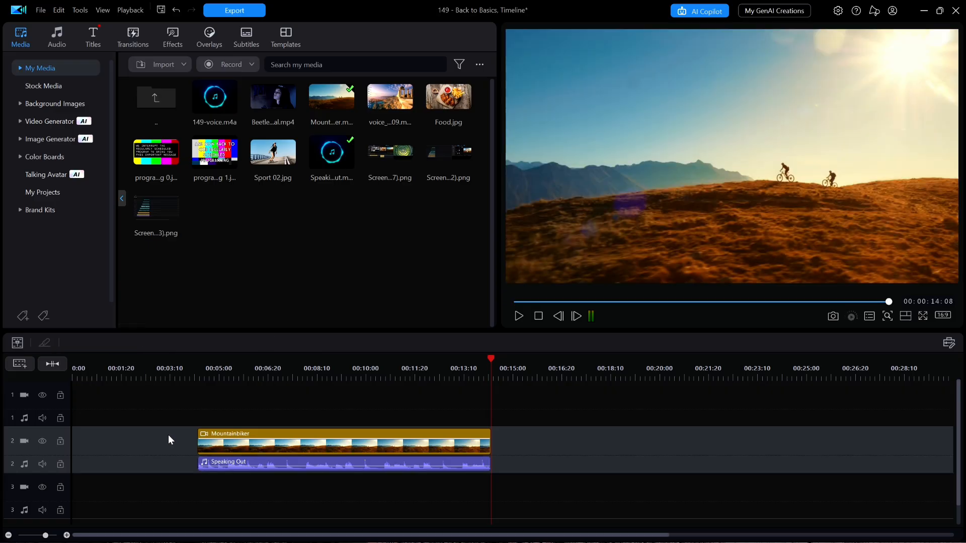
Link the Mountainbiker video with the Speaking Out audio and move the linked clip to the start of the timeline.
left_click(351, 460)
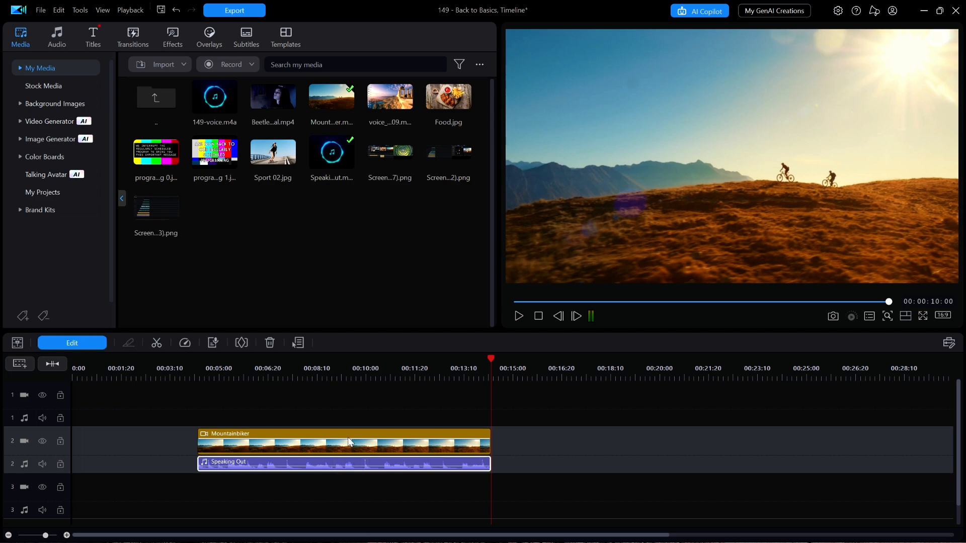
left_click(348, 441, "ctrl")
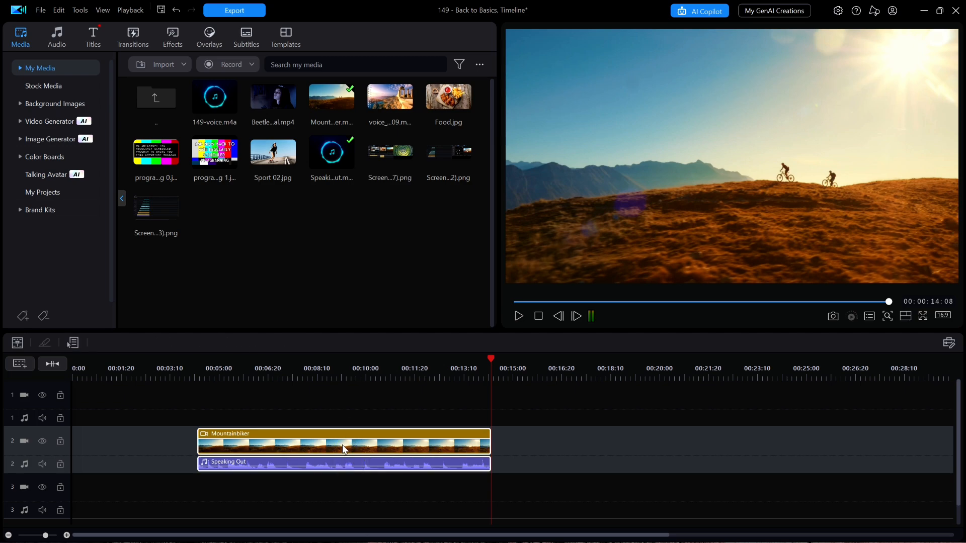
right_click(344, 448)
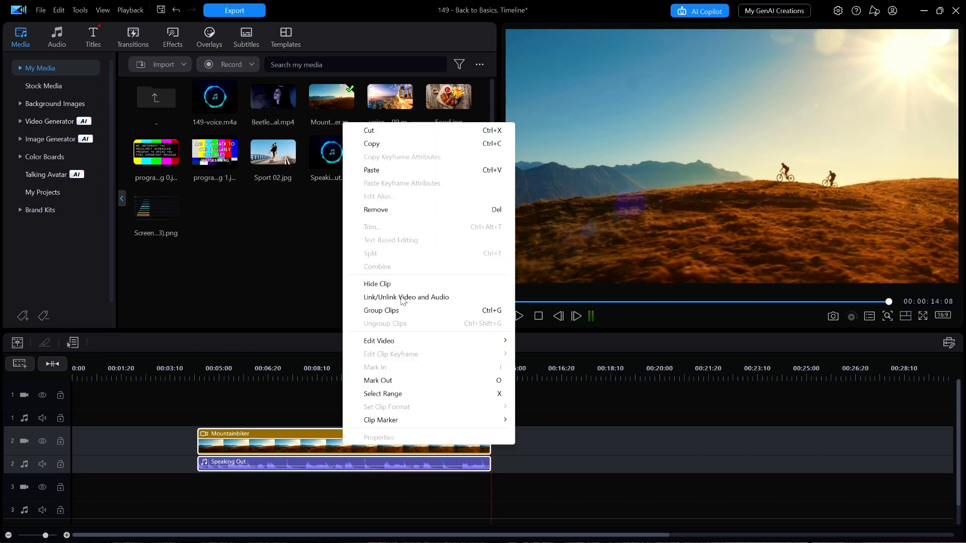
left_click(401, 298)
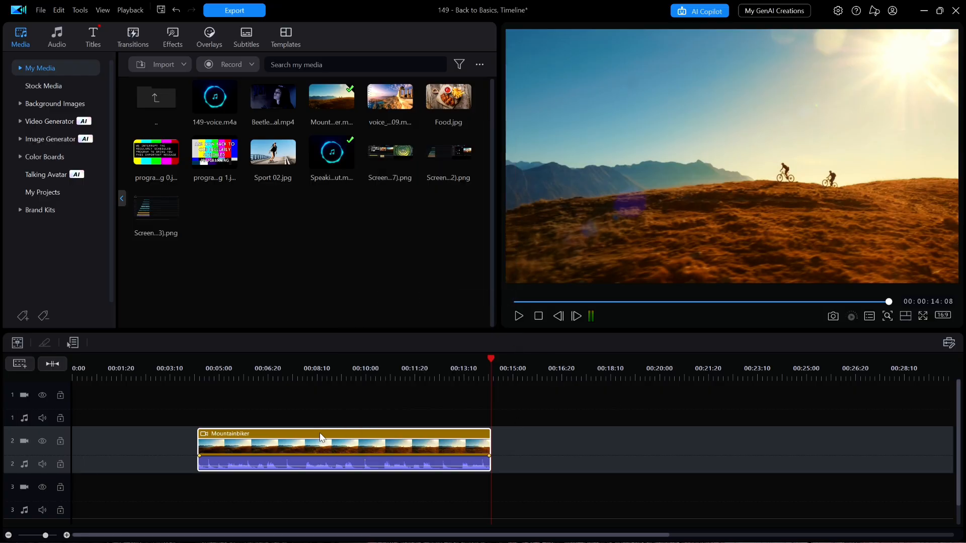
left_click_drag(322, 436, 414, 464)
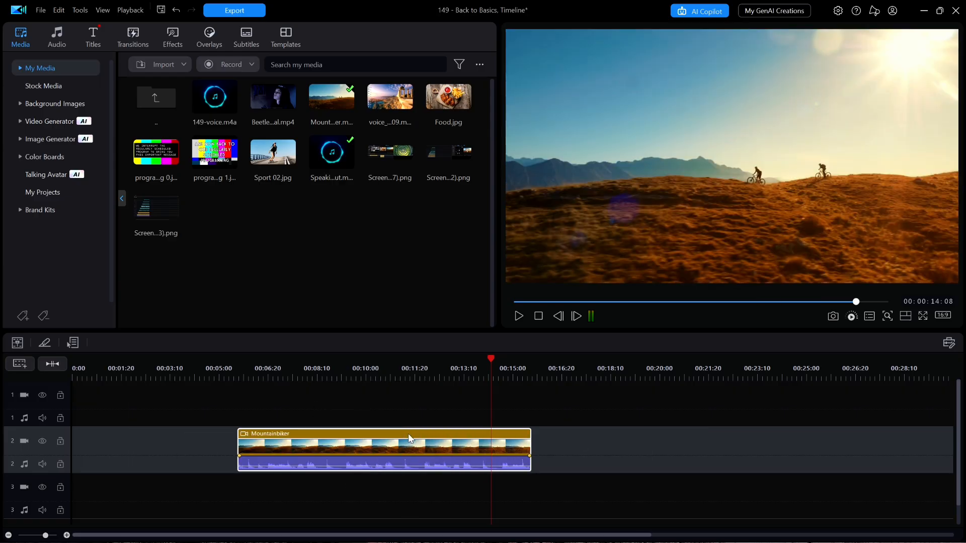
left_click_drag(409, 431, 226, 438)
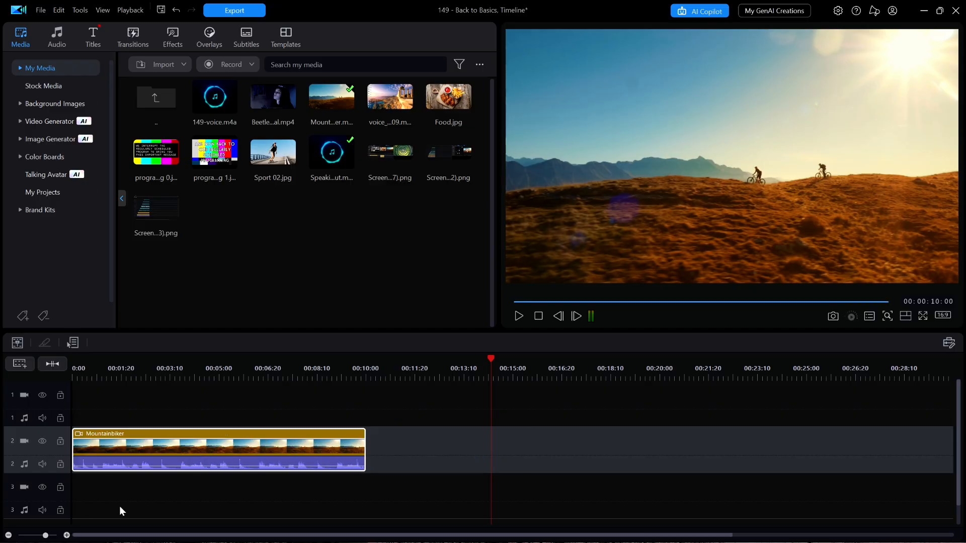
Lower the volume of the linked clip's audio on the timeline and play it back from the beginning.
left_click(209, 464)
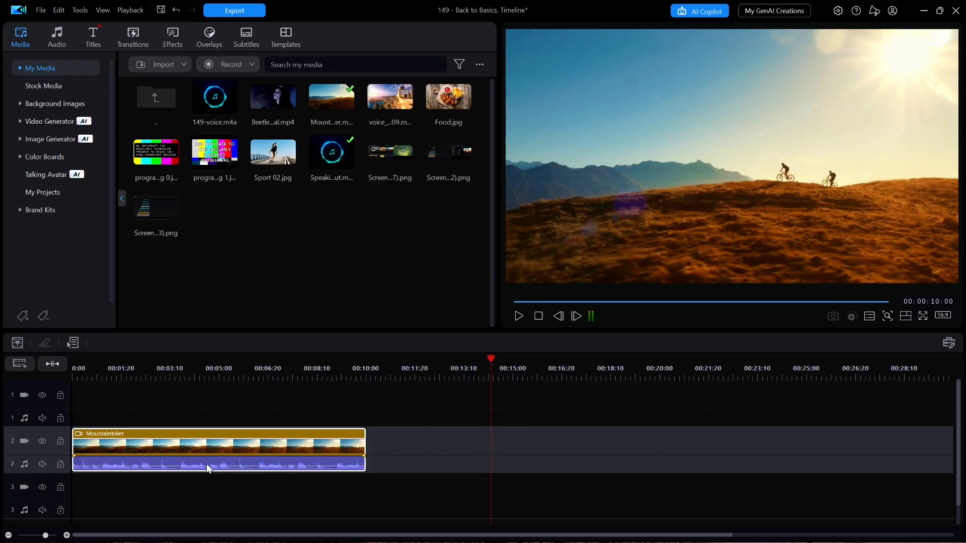
left_click_drag(208, 464, 207, 467)
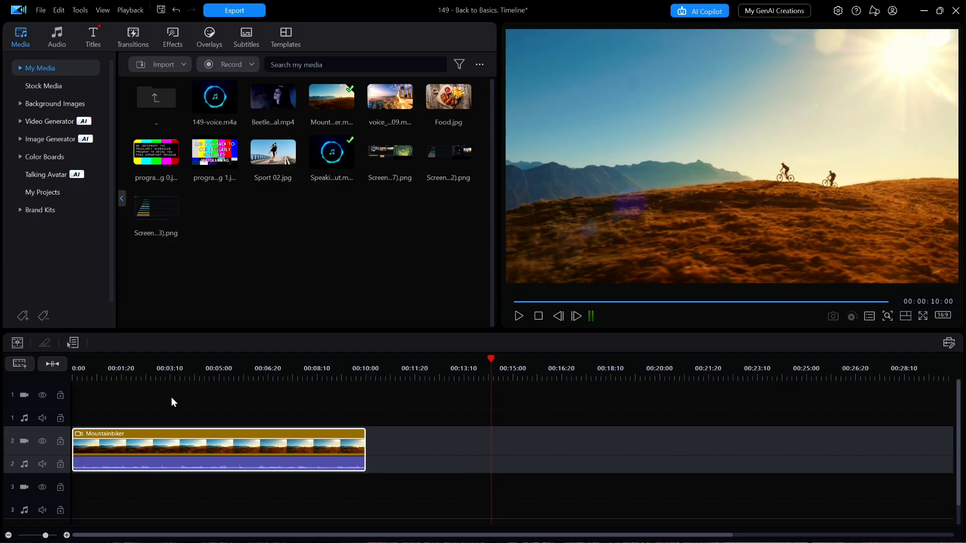
key("Home")
key("space")
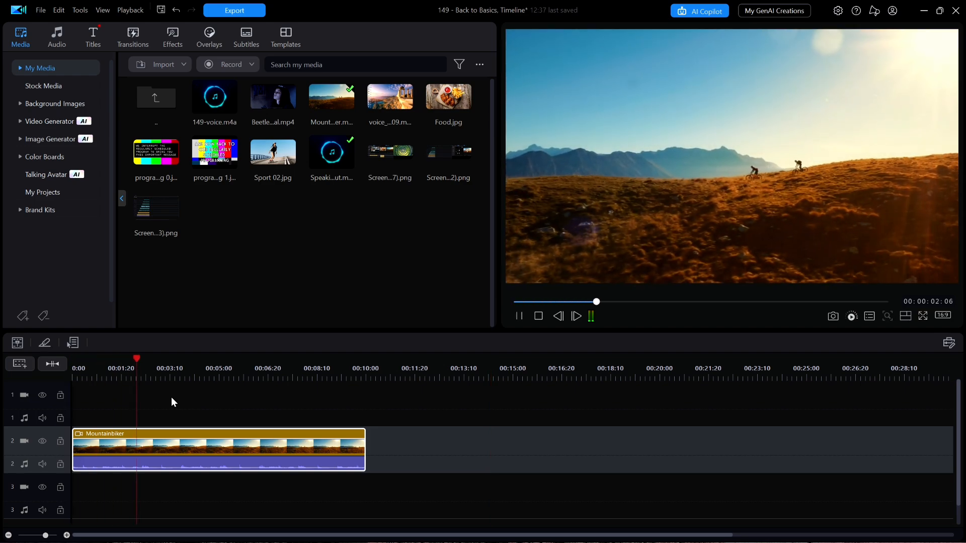
key("space")
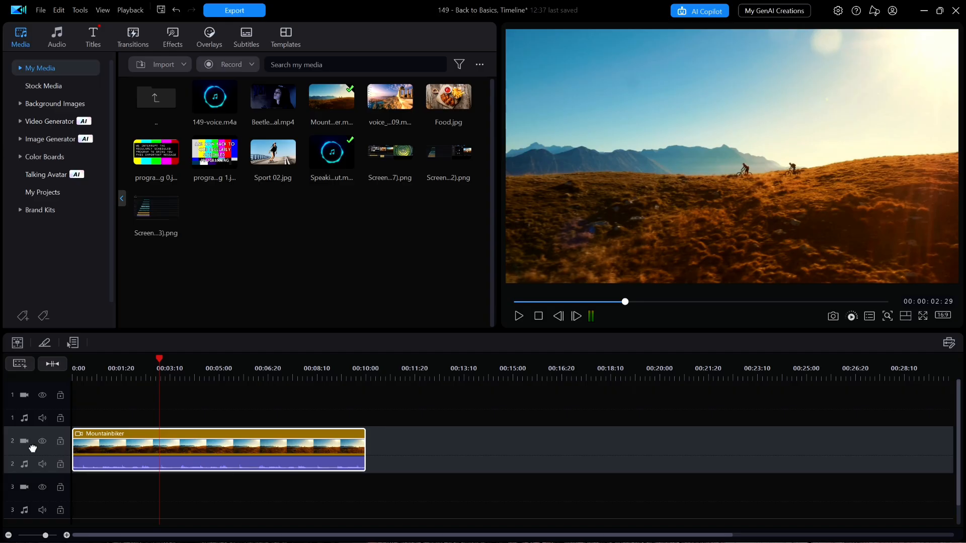
Move the Mountainbiker clip up to track 1 and add Food.jpg to the same track at about 14 seconds.
left_click(31, 422)
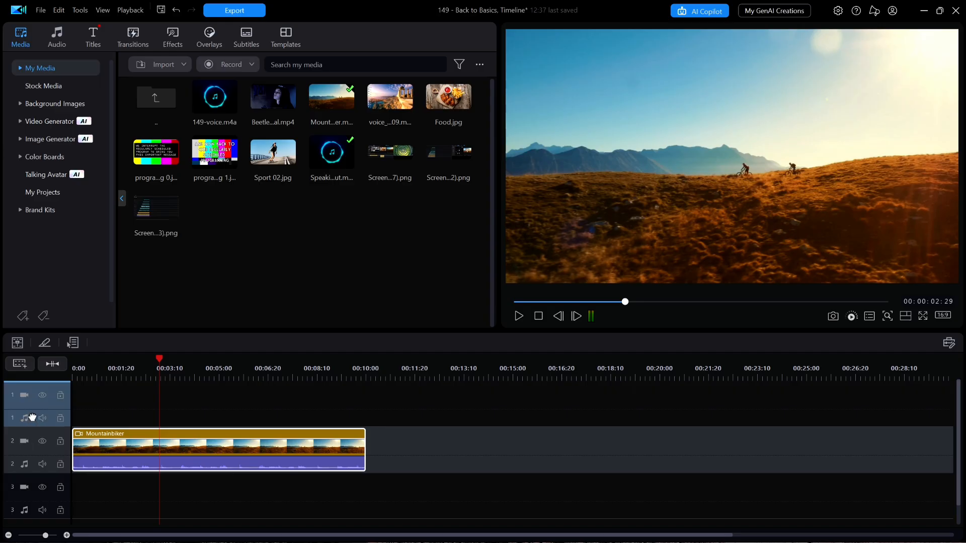
left_click_drag(32, 417, 33, 418)
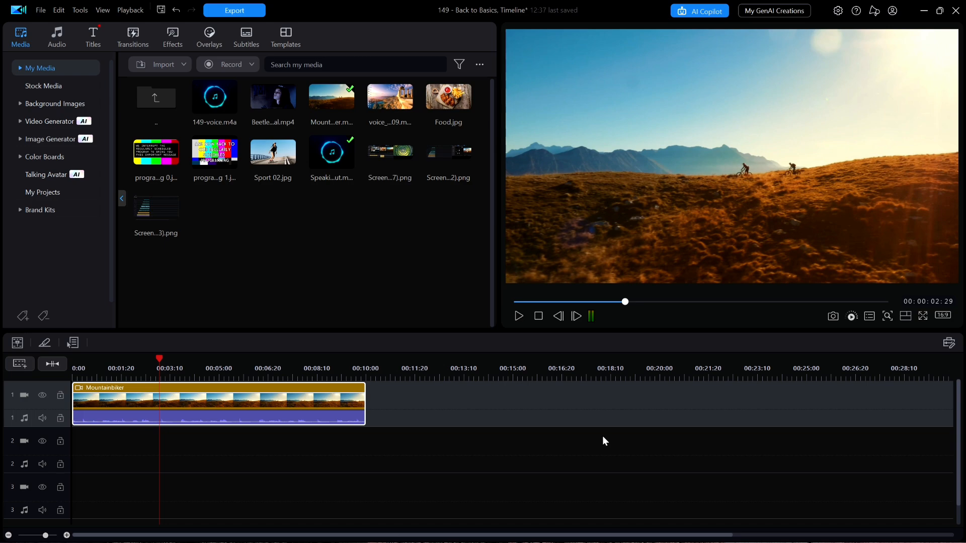
left_click(449, 101)
left_click_drag(449, 100, 487, 415)
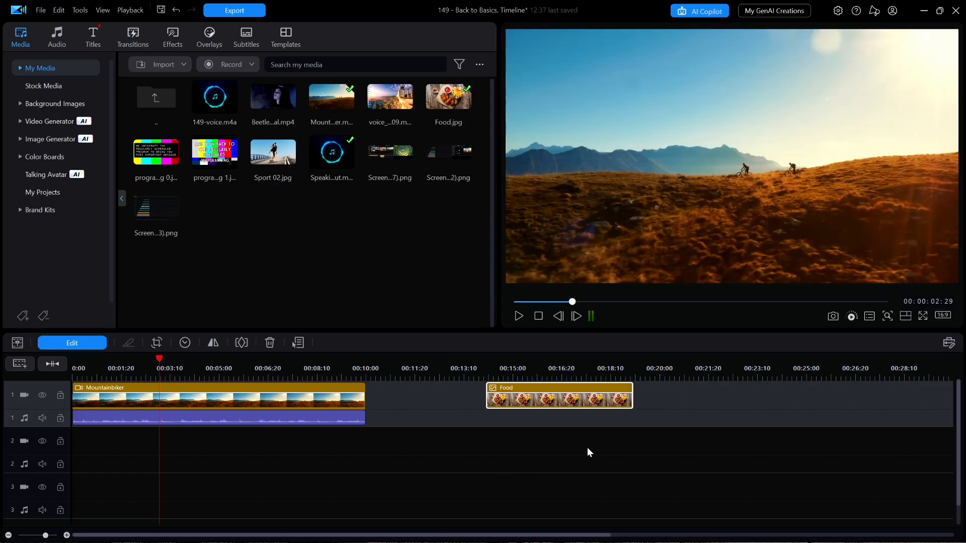
Scale the Food image down to about half size and center it in the preview frame.
left_click(559, 365)
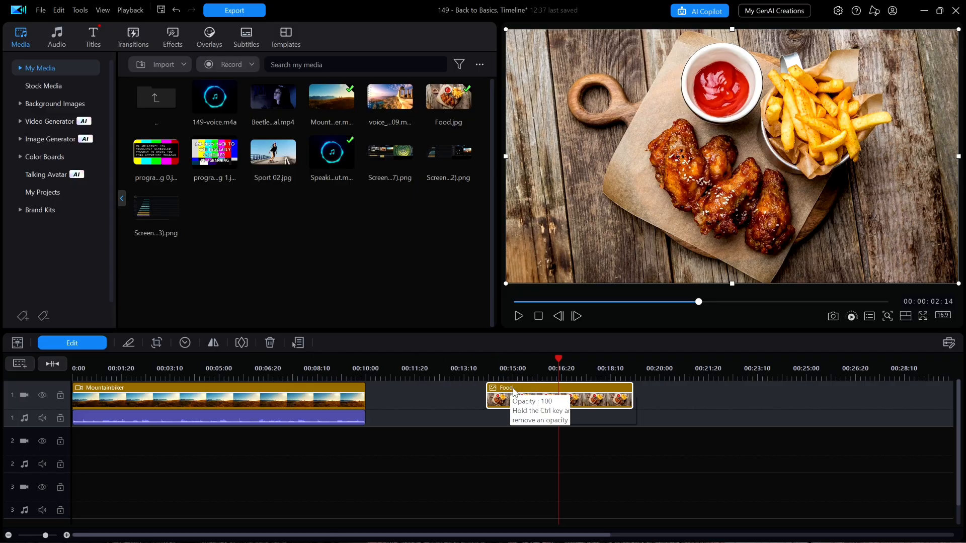
left_click(92, 344)
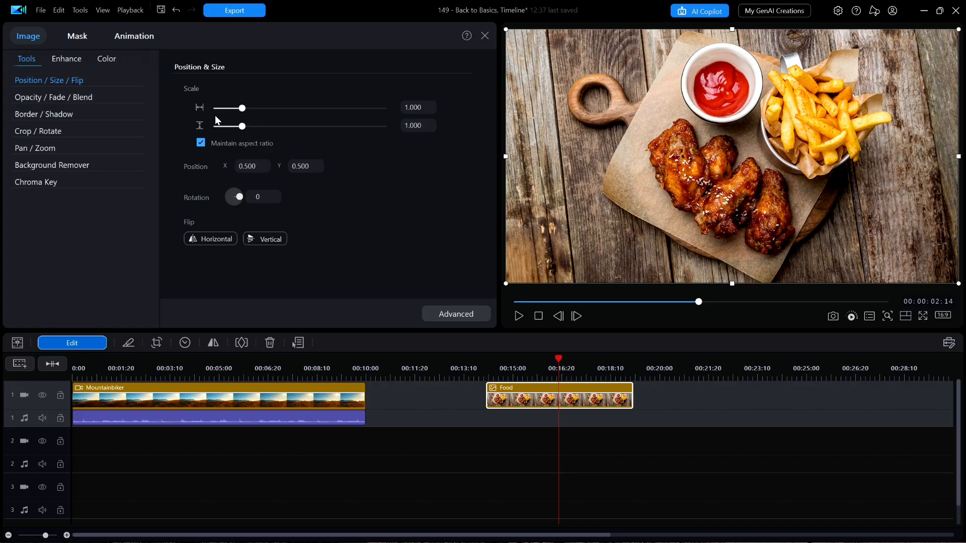
left_click(484, 35)
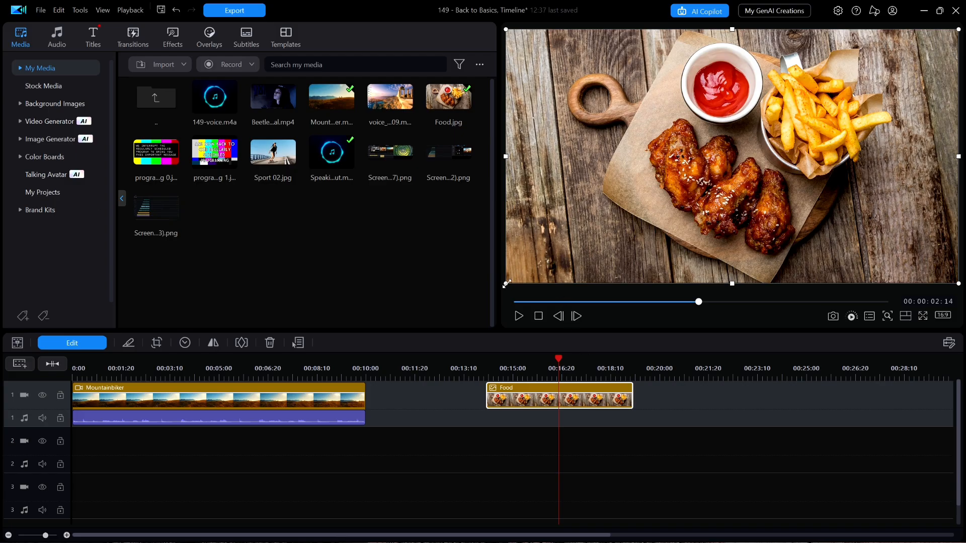
left_click_drag(506, 284, 734, 120)
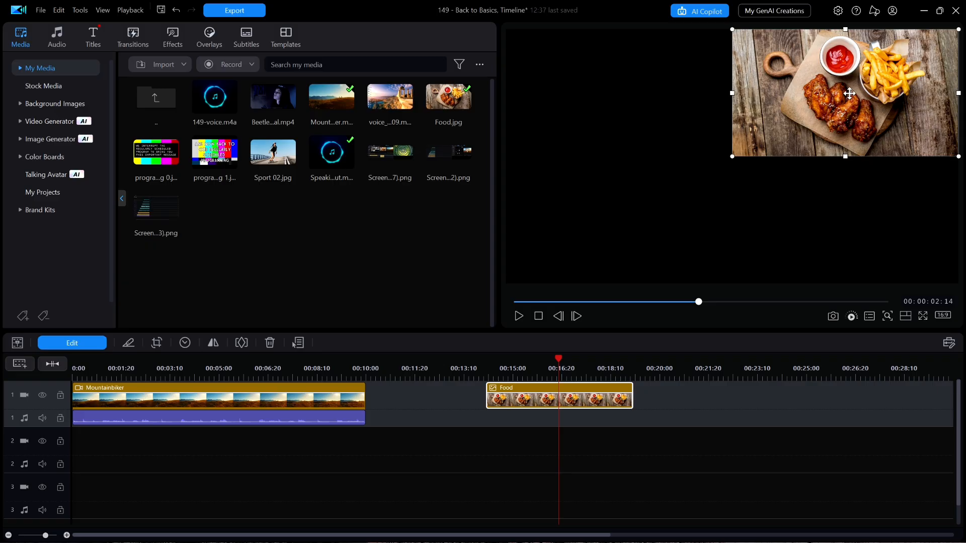
left_click_drag(849, 94, 740, 158)
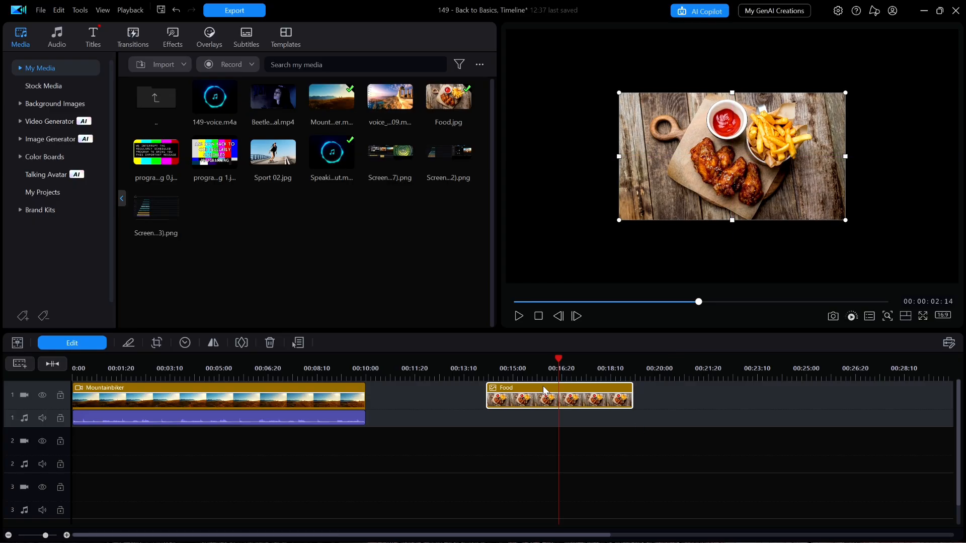
Move the Food image to track 2 with its end aligned to the Mountainbiker clip's, and set the playhead to 00:00:03:17.
left_click_drag(543, 390, 299, 520)
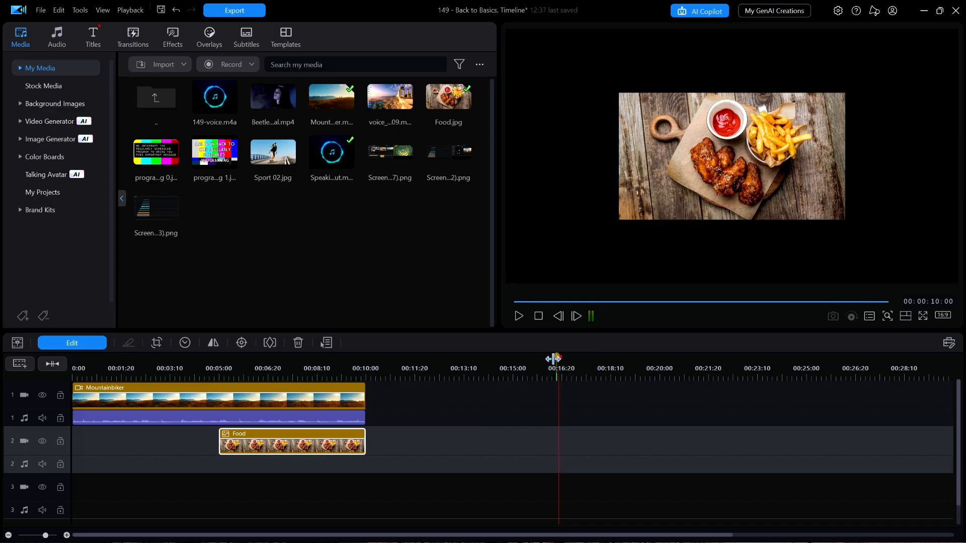
left_click_drag(553, 359, 175, 401)
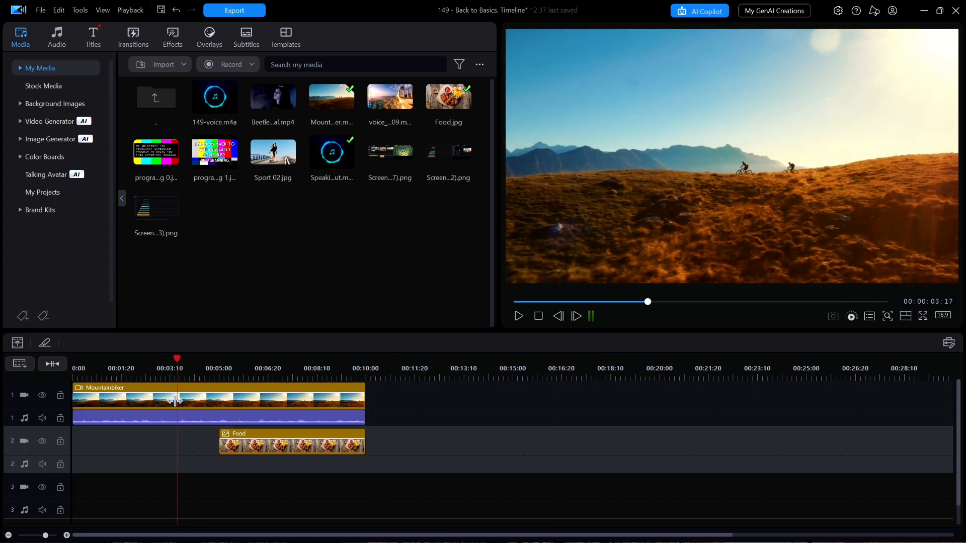
Mute the audio of track 1, which holds the Mountainbiker clip.
left_click(175, 401)
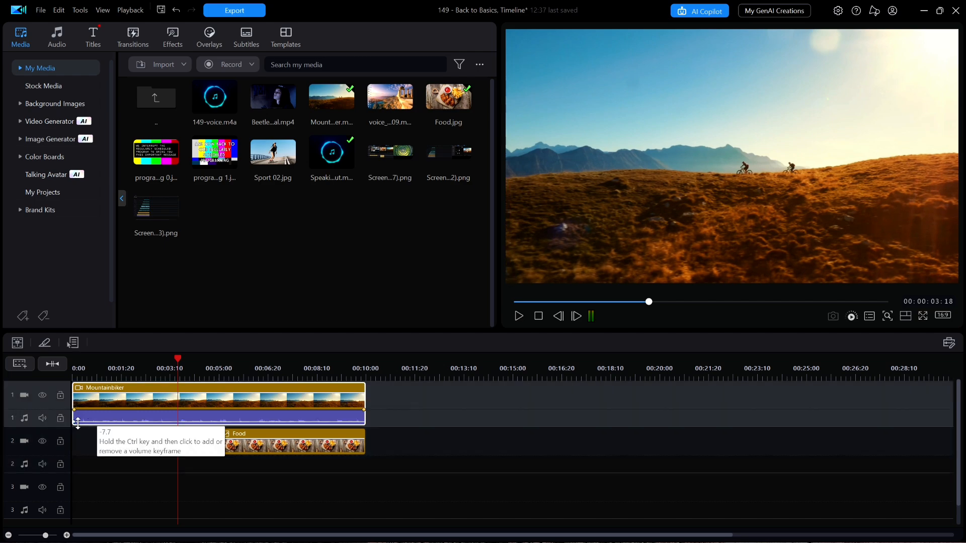
left_click(42, 419)
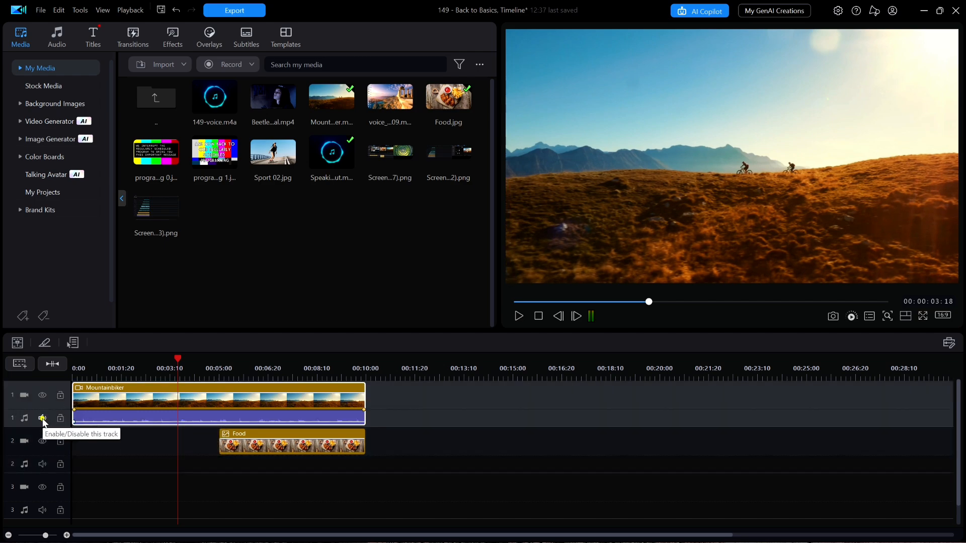
left_click(43, 420)
Play the timeline from about 00:00:03:11, and again from about 00:00:03:23, to check the muted clip with the Food image over it.
left_click_drag(177, 359, 171, 360)
left_click(169, 387)
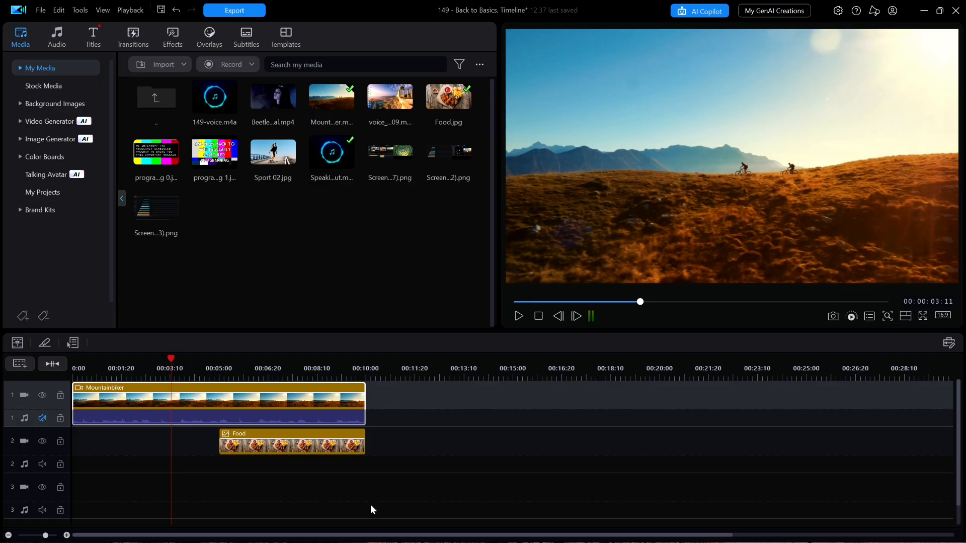
key("space")
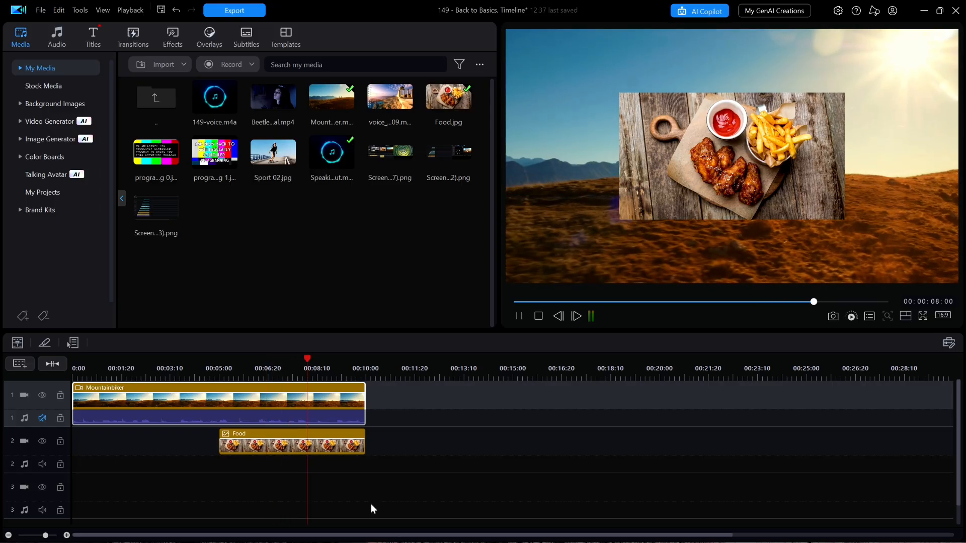
left_click(182, 364)
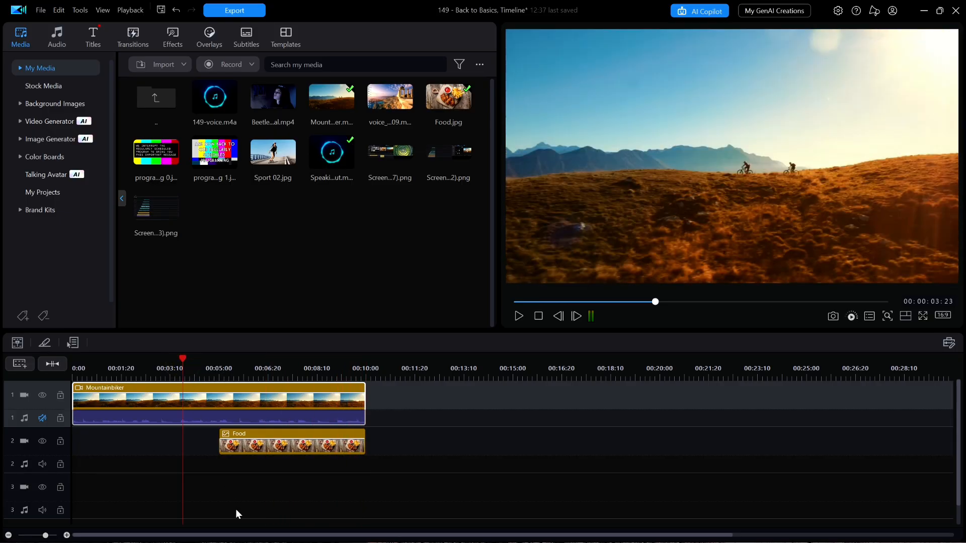
key("space")
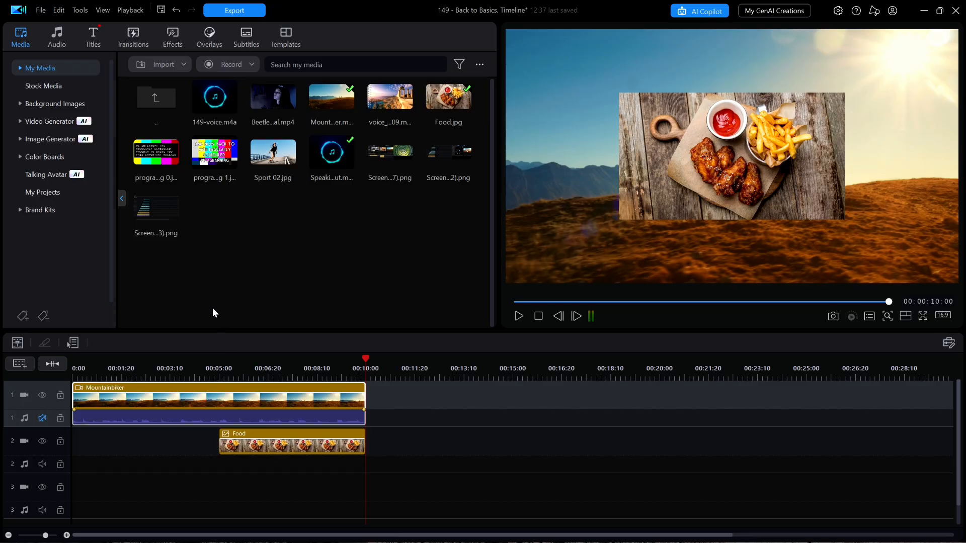
Add the Promotional subscribe-button sticker from the Popular stickers to track 3, starting at 5 seconds in line with the Food image.
left_click(209, 40)
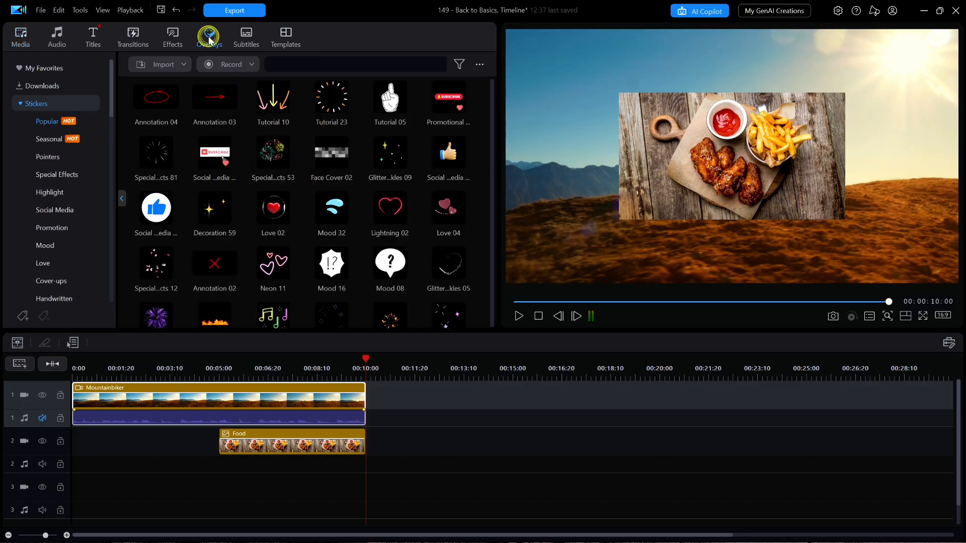
left_click(33, 105)
left_click(34, 105)
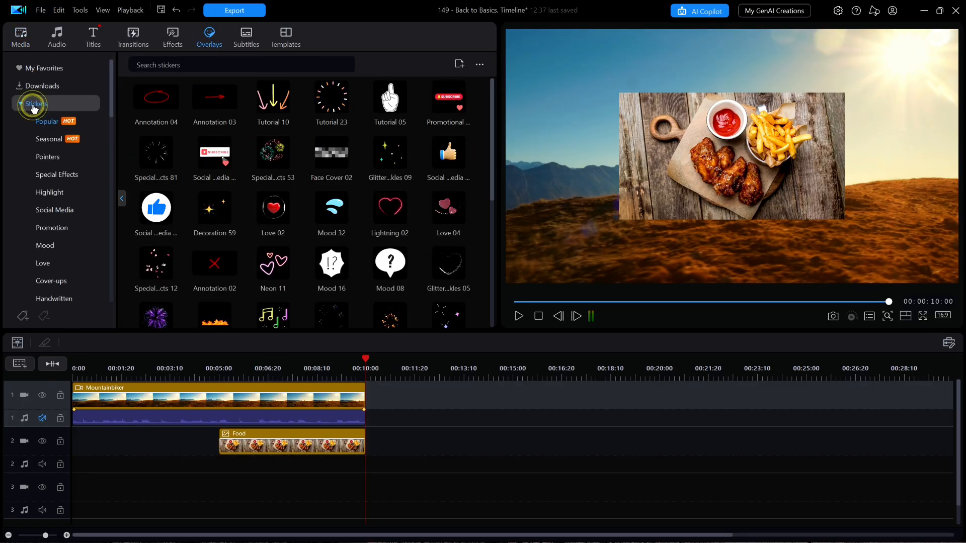
left_click(47, 126)
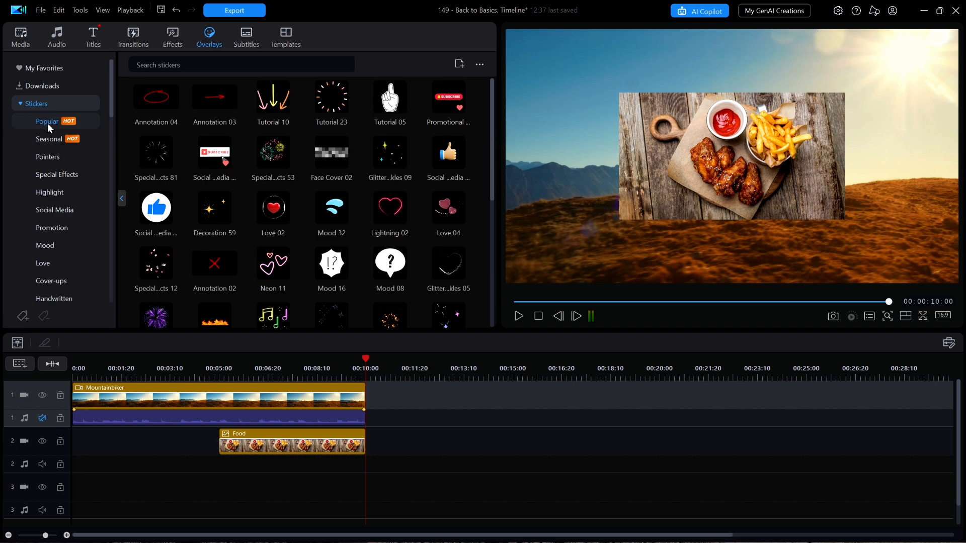
left_click(494, 368)
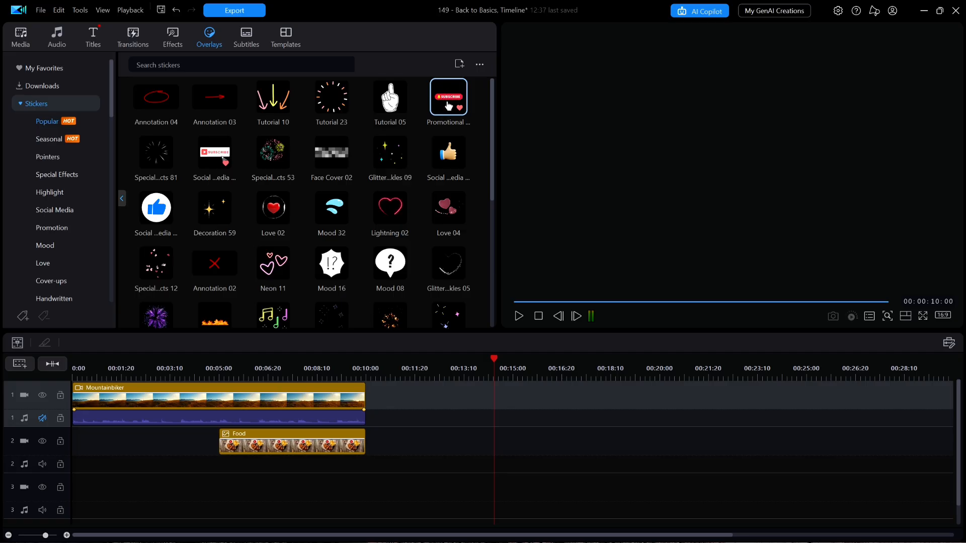
left_click_drag(455, 104, 222, 493)
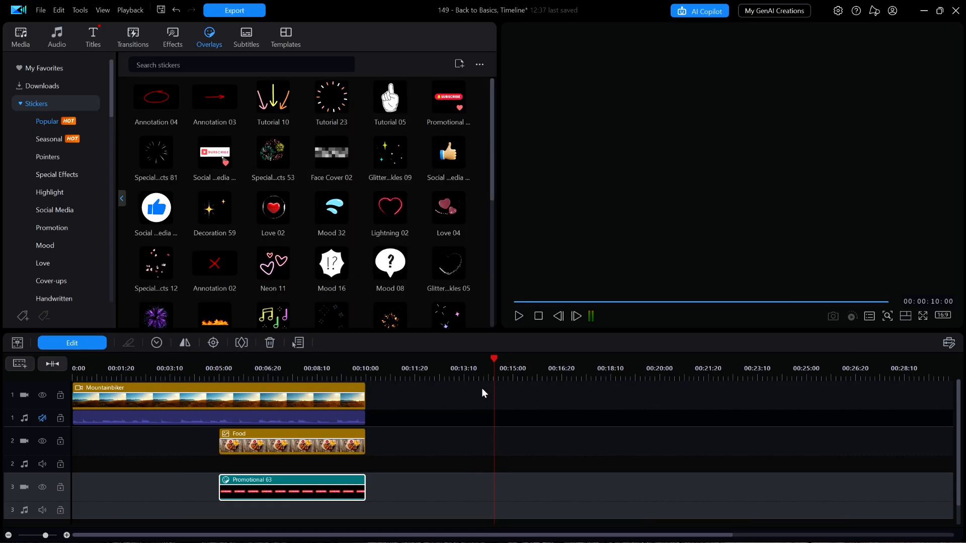
Play the timeline from about 00:00:02:28 to preview the subscribe sticker, and return the playhead to 00:00:06:14.
left_click(492, 357)
left_click_drag(491, 357, 161, 375)
left_click(161, 398)
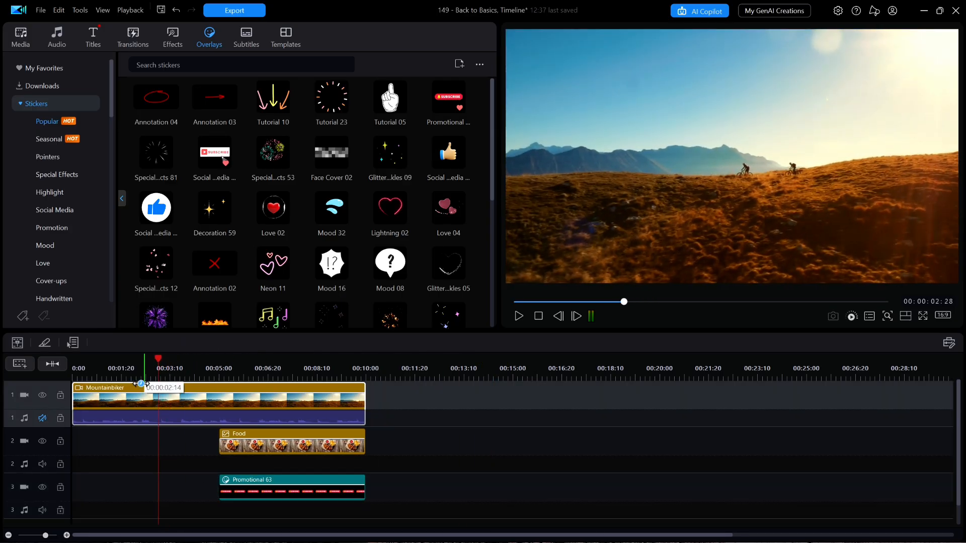
key("space")
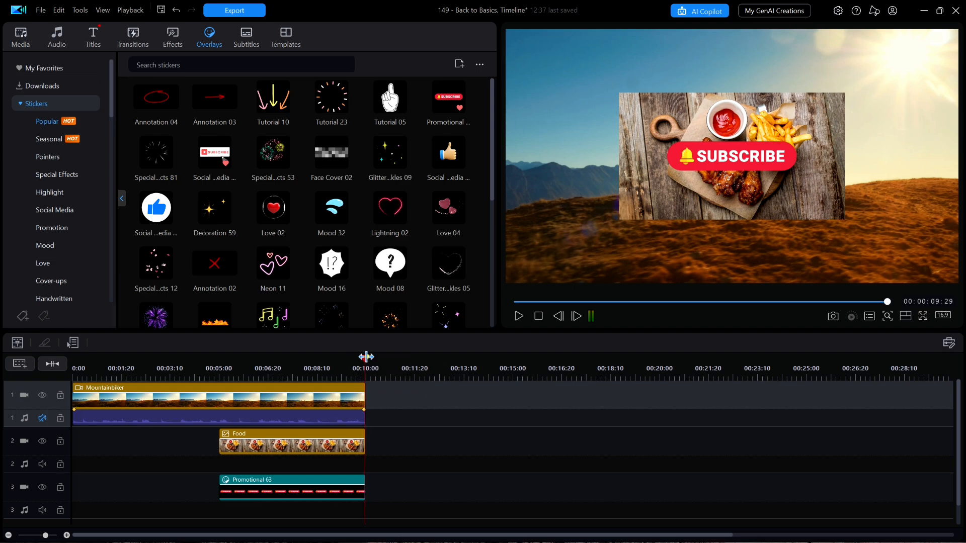
left_click_drag(368, 356, 263, 396)
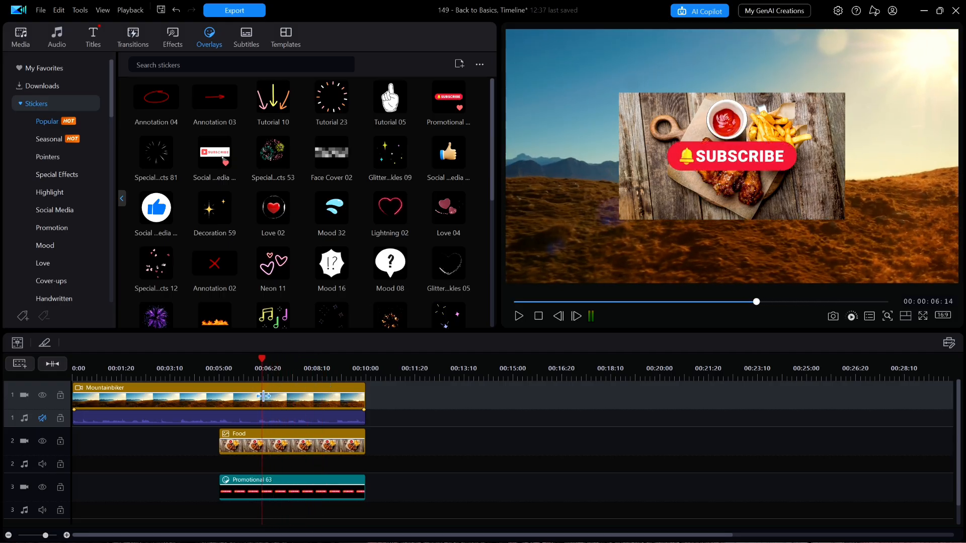
left_click(263, 396)
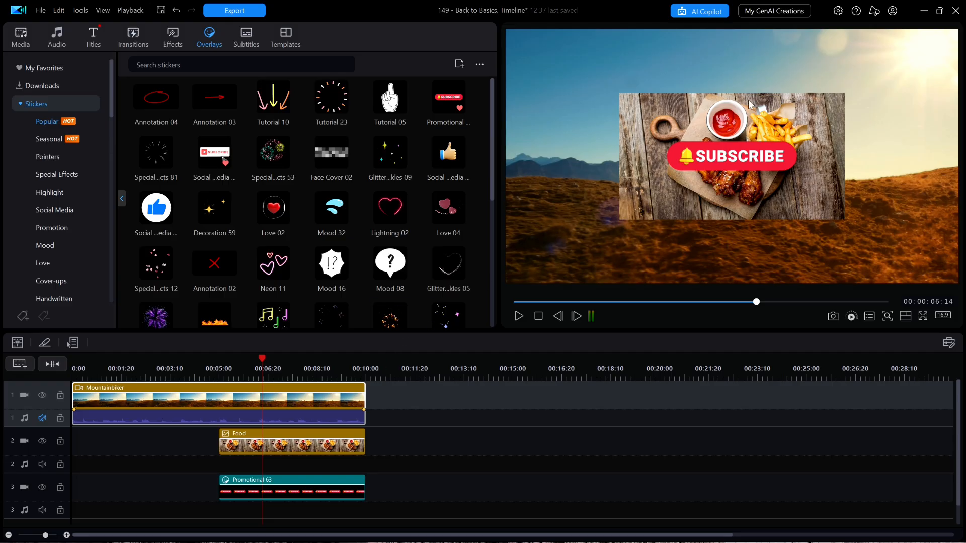
Reverse the timeline track order in the editing preferences so track 1 is at the bottom, and set the playhead to 00:00:07:01.
left_click(837, 11)
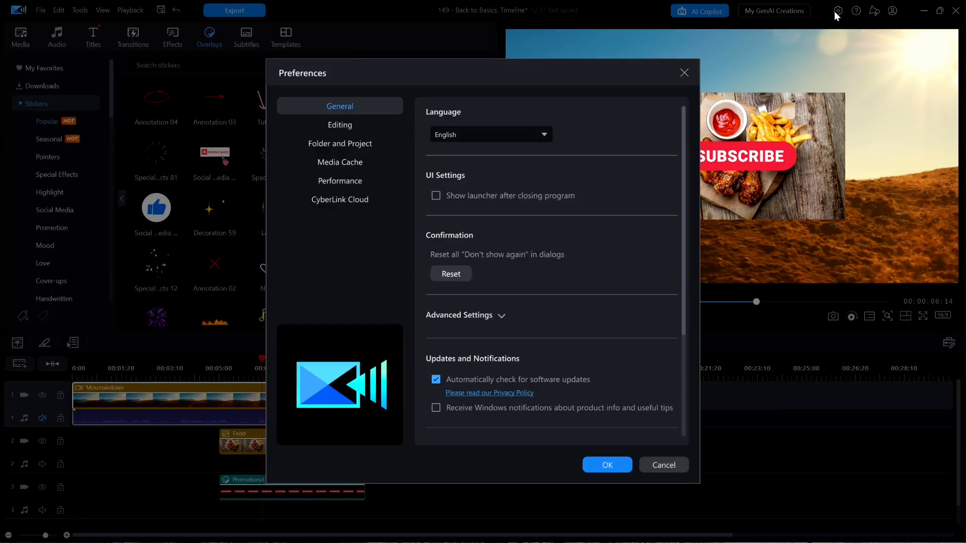
left_click(336, 125)
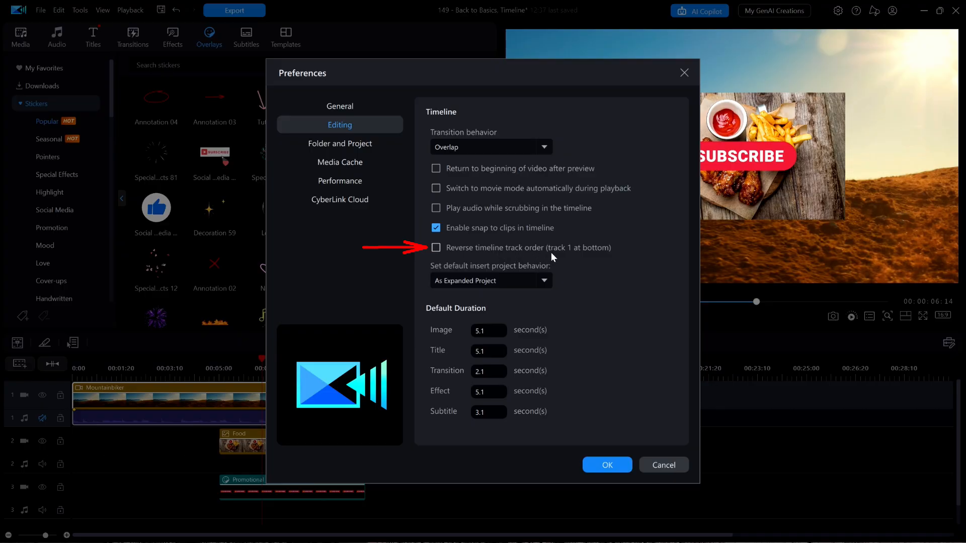
left_click(436, 248)
left_click(607, 466)
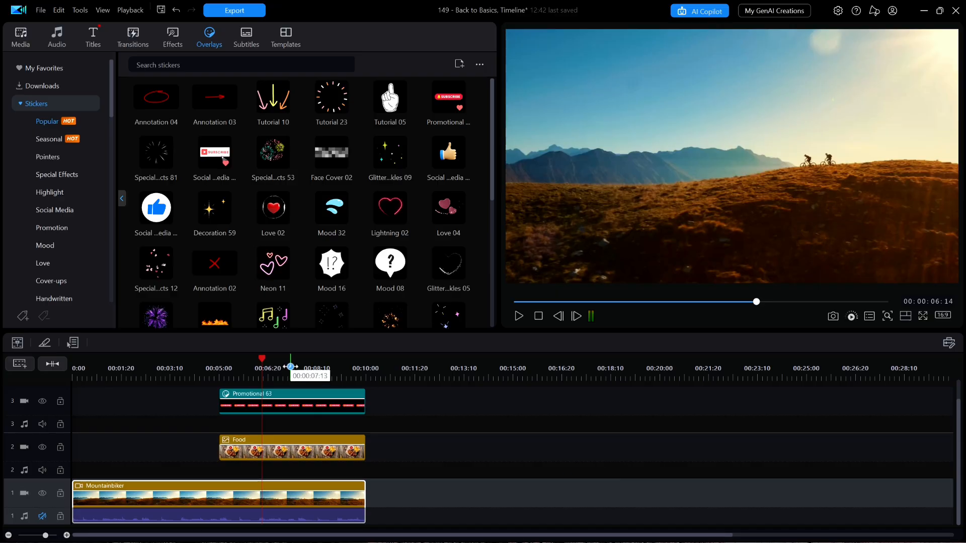
left_click_drag(264, 360, 282, 389)
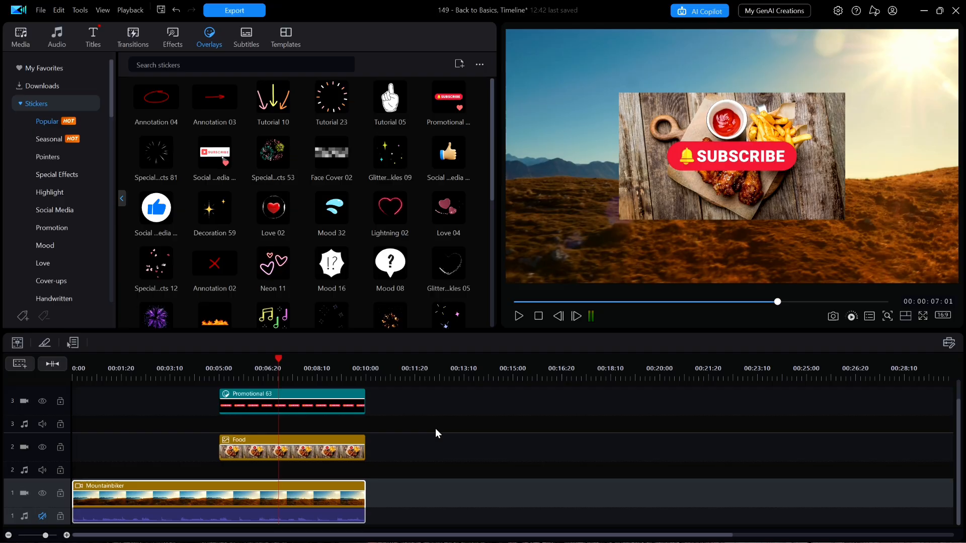
Undock the timeline into a floating window, move it around the screen, and dock it again.
right_click(500, 403)
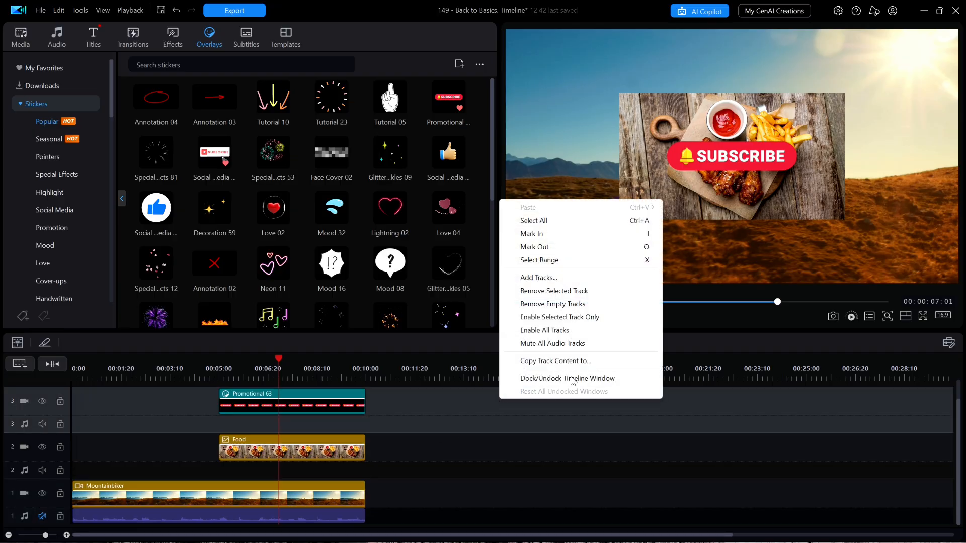
left_click(532, 381)
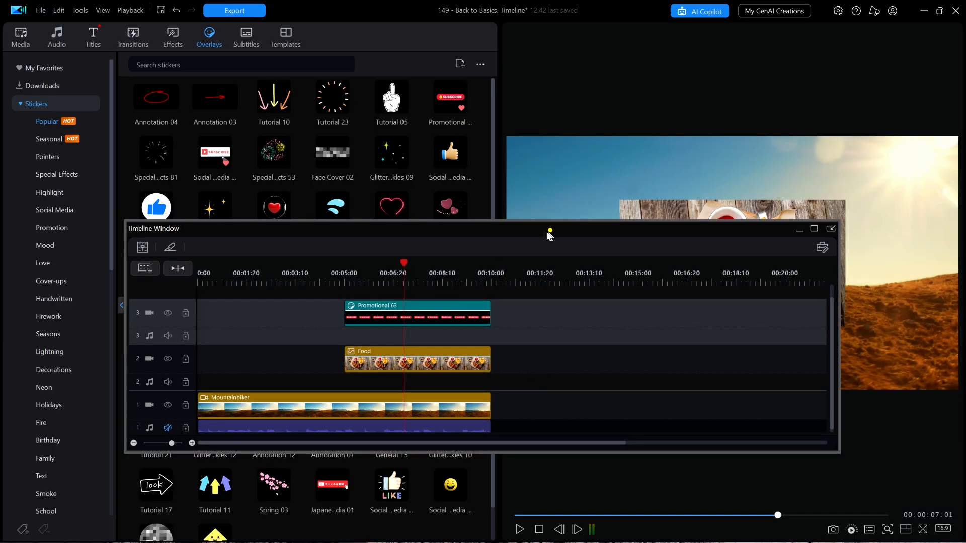
left_click_drag(549, 234, 495, 187)
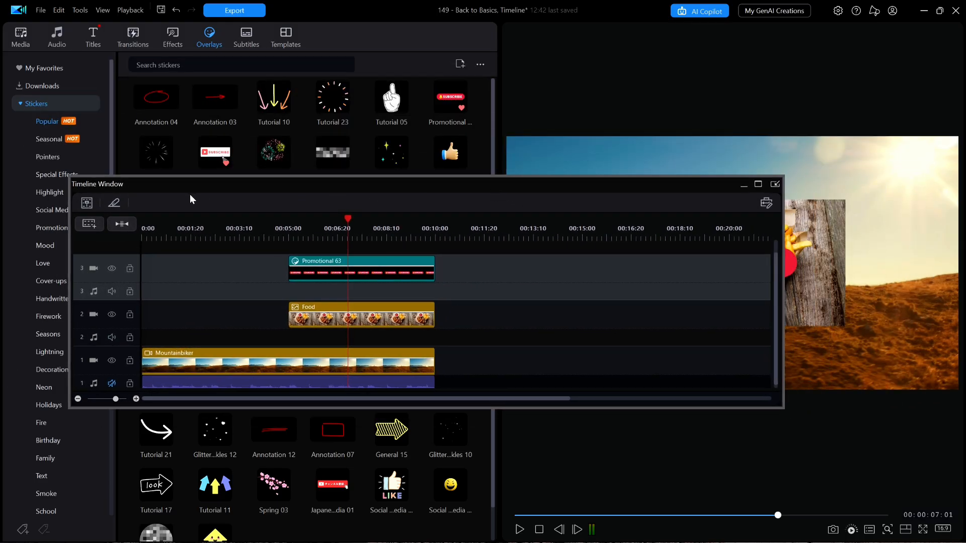
left_click_drag(189, 187, 965, 126)
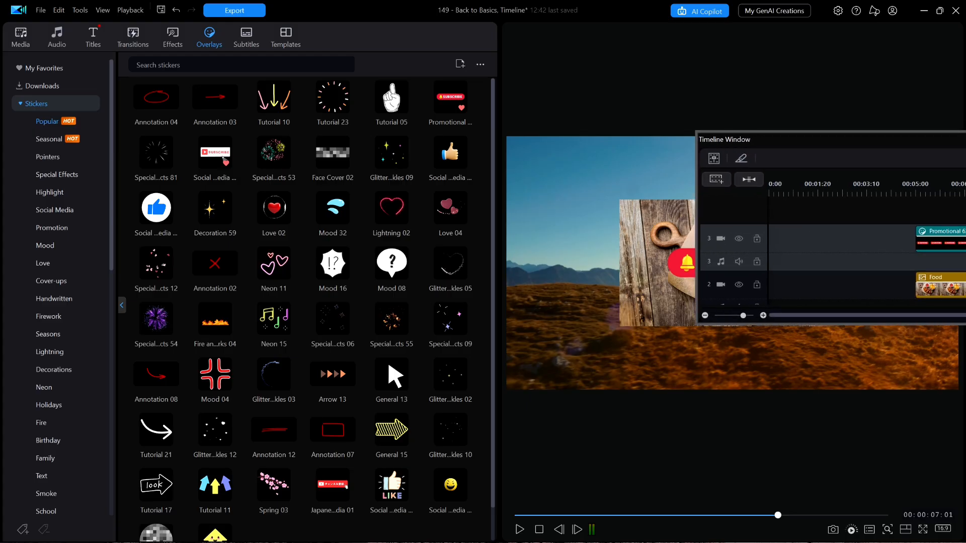
left_click_drag(965, 145, 593, 296)
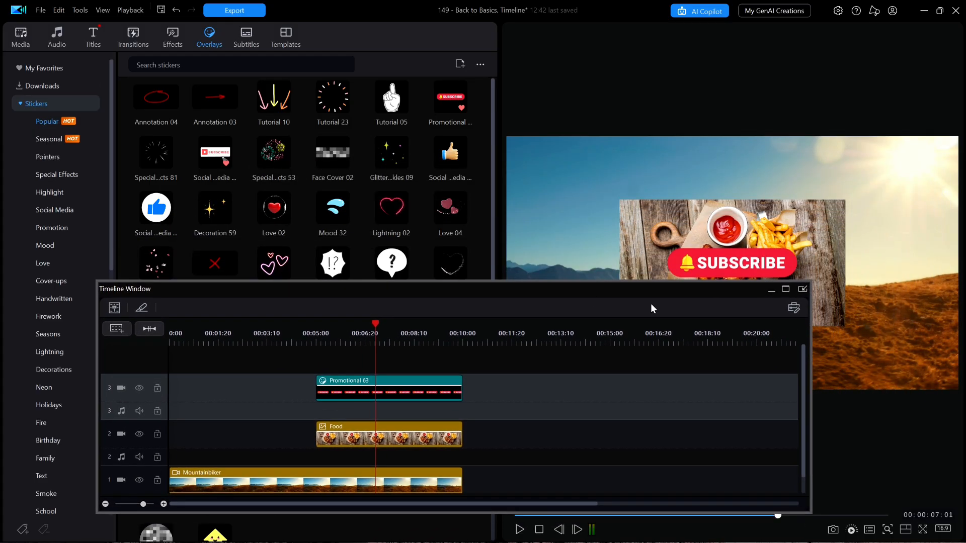
left_click(802, 289)
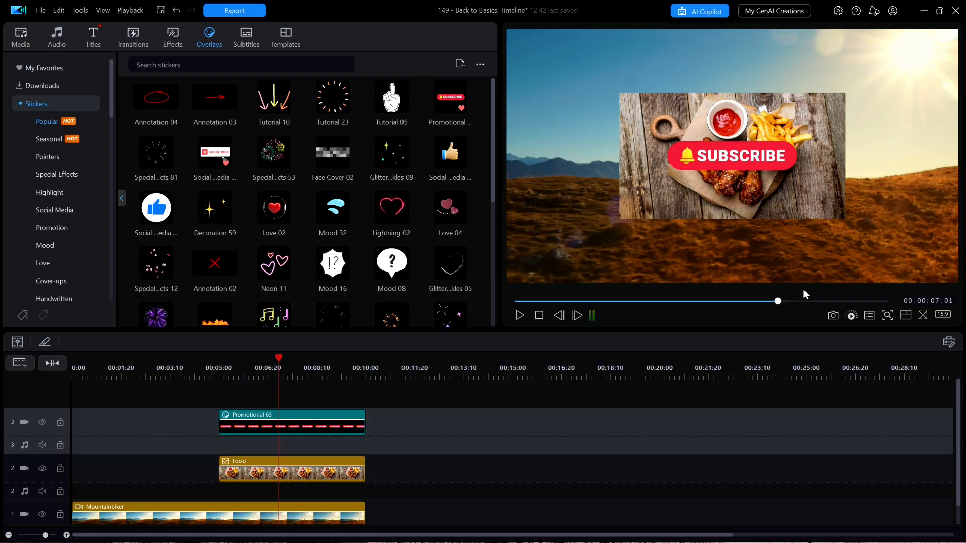
Add five video + audio tracks above track 3.
right_click(478, 426)
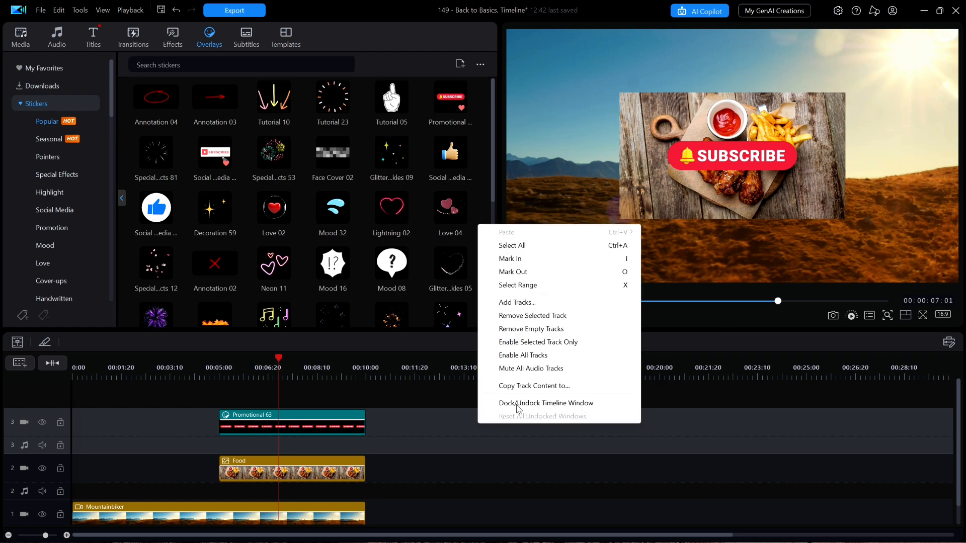
left_click(523, 302)
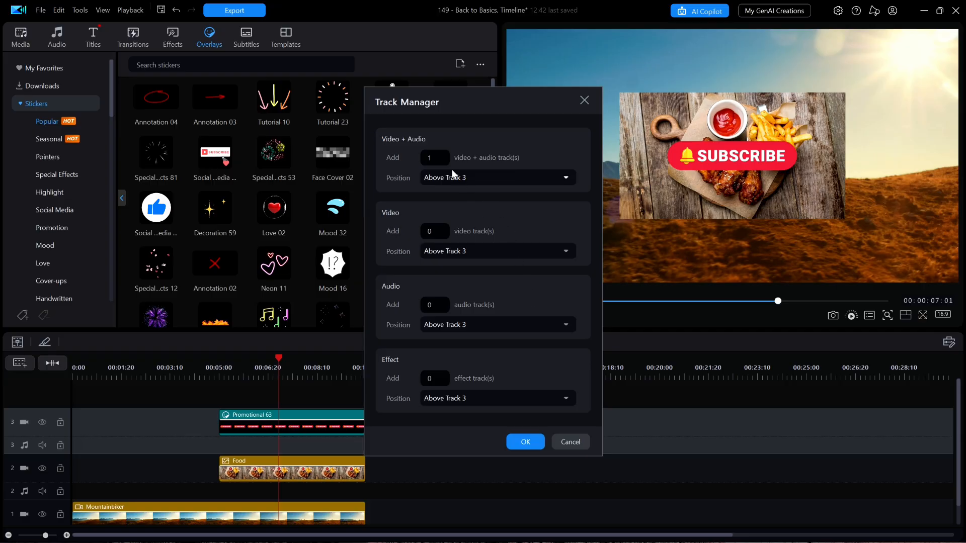
left_click(444, 153)
left_click(443, 154)
left_click(444, 154)
left_click(443, 154)
left_click(525, 442)
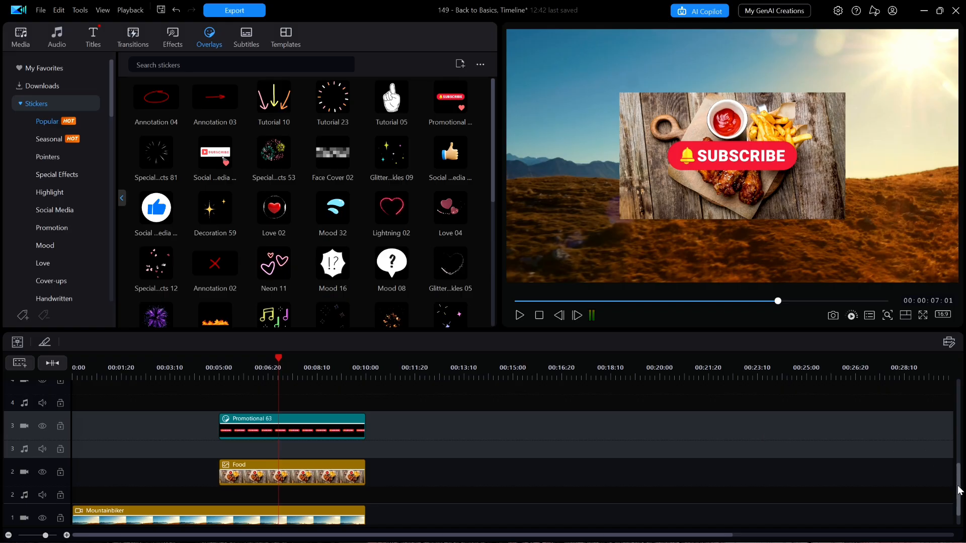
Place the stickers Social Media 46, Love 02, Love 04, Tutorial 17 and Social Media 44 on tracks 4 to 8 respectively, all starting at 5 seconds.
left_click_drag(959, 489, 931, 518)
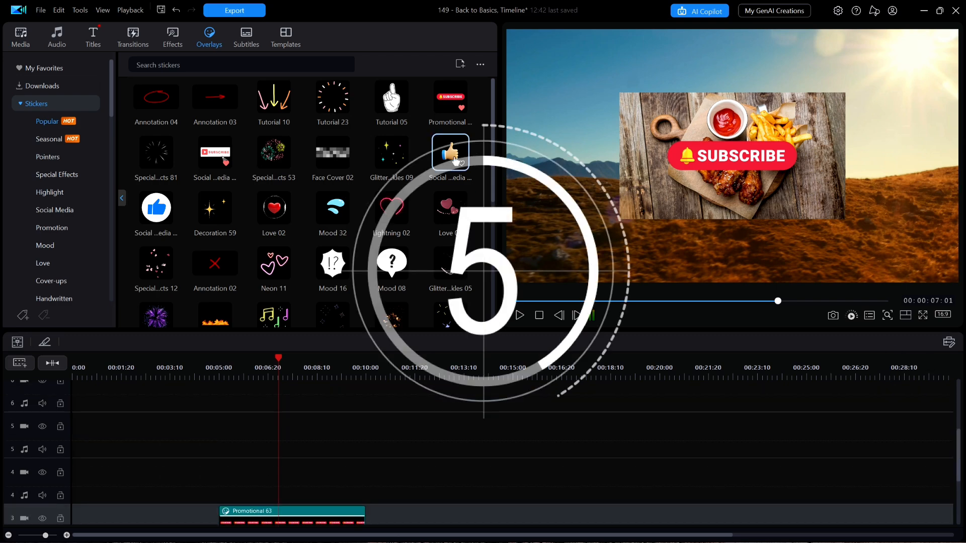
left_click_drag(450, 154, 224, 473)
left_click_drag(274, 208, 224, 427)
left_click_drag(450, 208, 223, 385)
left_click_drag(957, 455, 956, 404)
scroll(215, 216, "down", 5)
left_click_drag(156, 236, 224, 463)
left_click_drag(450, 236, 223, 421)
Shrink the smiley and "look" arrow stickers, placing the smiley above the Food image and the arrow to its left in the preview.
left_click_drag(808, 80, 732, 156)
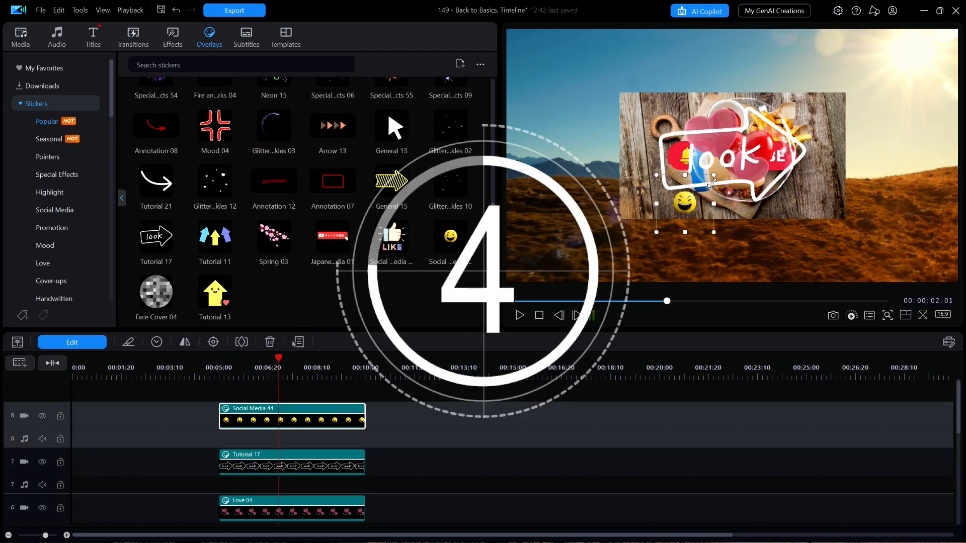
left_click_drag(693, 196, 737, 51)
left_click(320, 464)
left_click_drag(808, 80, 732, 156)
left_click_drag(694, 194, 560, 162)
Shrink Love 04, Love 02 and Social Media 46, placing them at the right, lower left and upper left of the preview frame.
left_click(320, 508)
left_click_drag(808, 80, 732, 156)
left_click(322, 464)
left_click_drag(809, 80, 732, 156)
left_click_drag(694, 194, 559, 74)
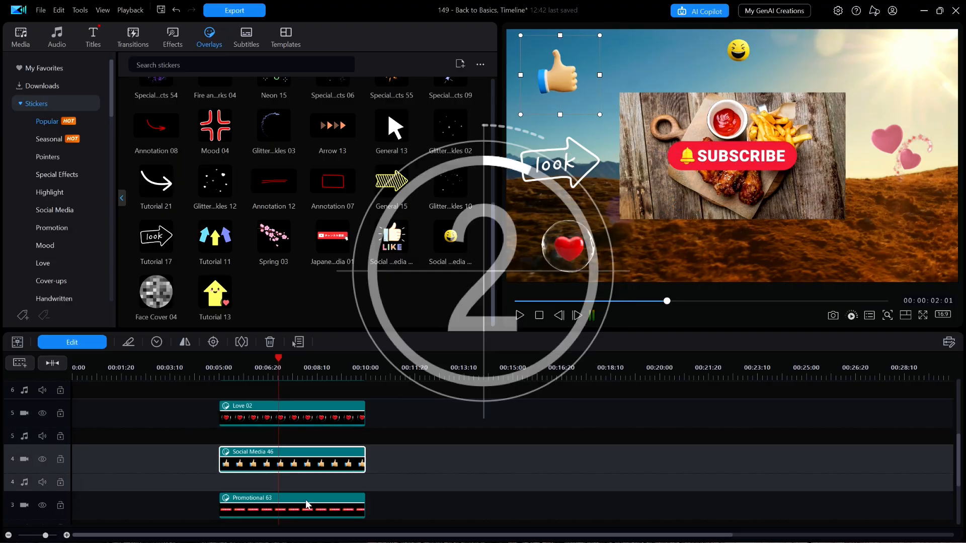
Shrink the Promotional 63 subscribe sticker slightly and place it below the Food image in the preview frame.
left_click(309, 507)
left_click_drag(808, 80, 774, 114)
left_click_drag(715, 173, 738, 250)
Enlarge the timeline area vertically so that the clips on most of the tracks can be viewed together.
scroll(727, 445, "up", 3)
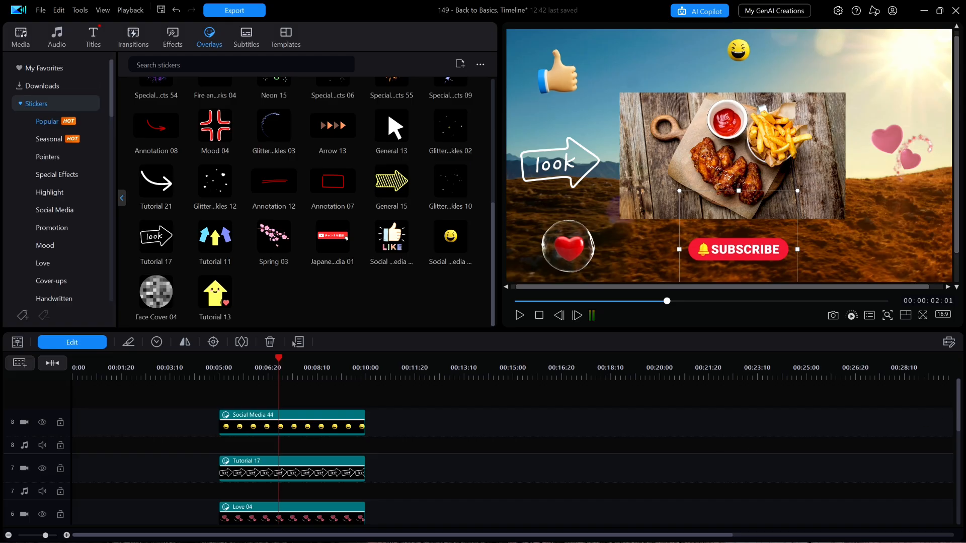
scroll(958, 403, "down", 3)
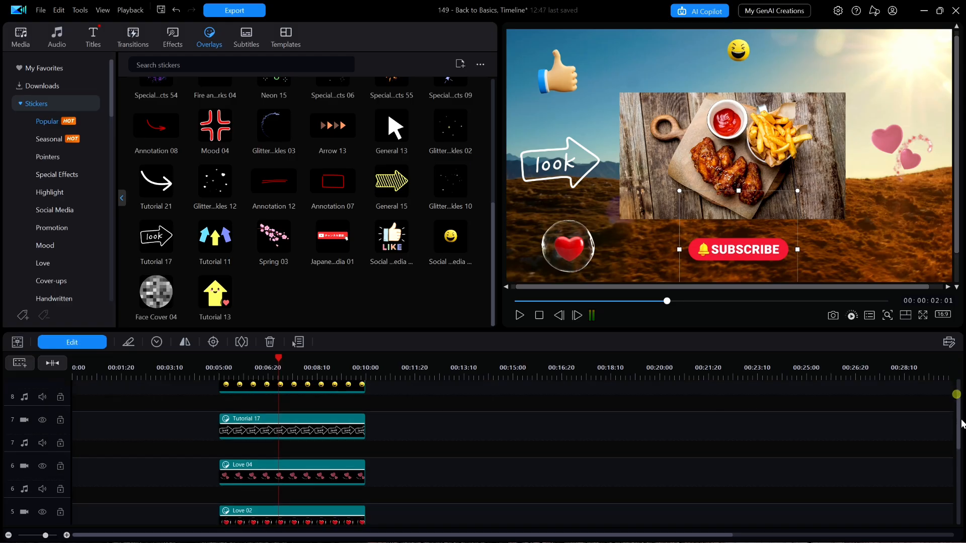
scroll(963, 476, "down", 2)
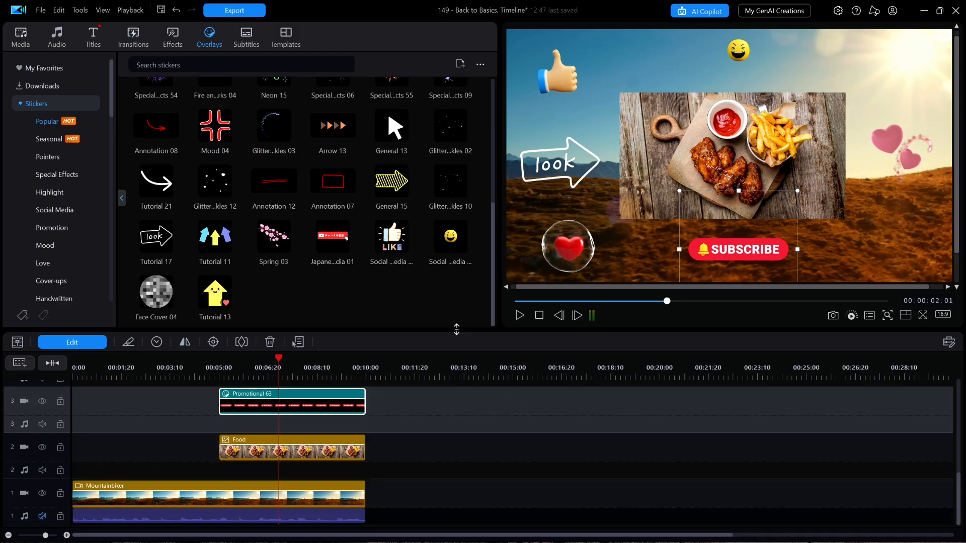
left_click_drag(457, 330, 450, 112)
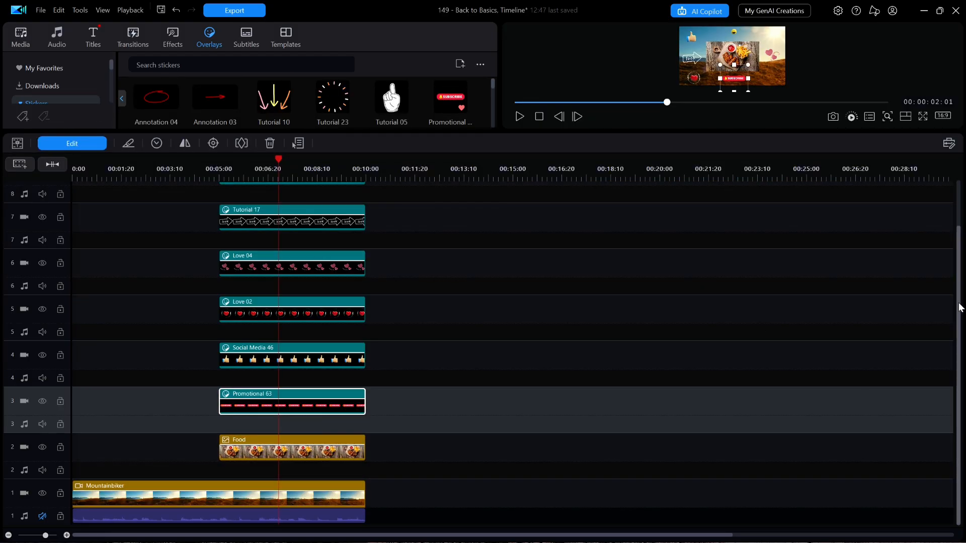
Remove all empty tracks from the timeline and reduce the timeline area's height to enlarge the preview.
scroll(960, 302, "up", 2)
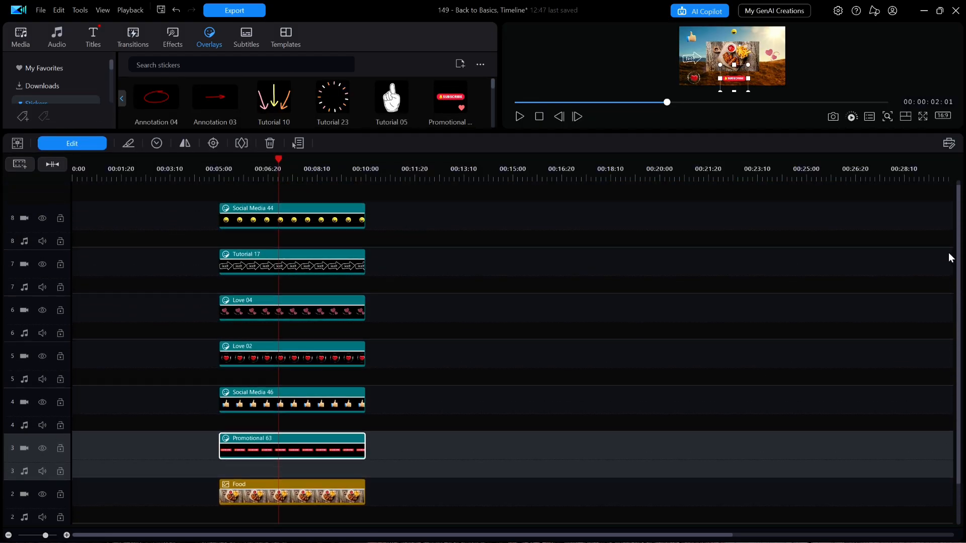
scroll(960, 345, "down", 2)
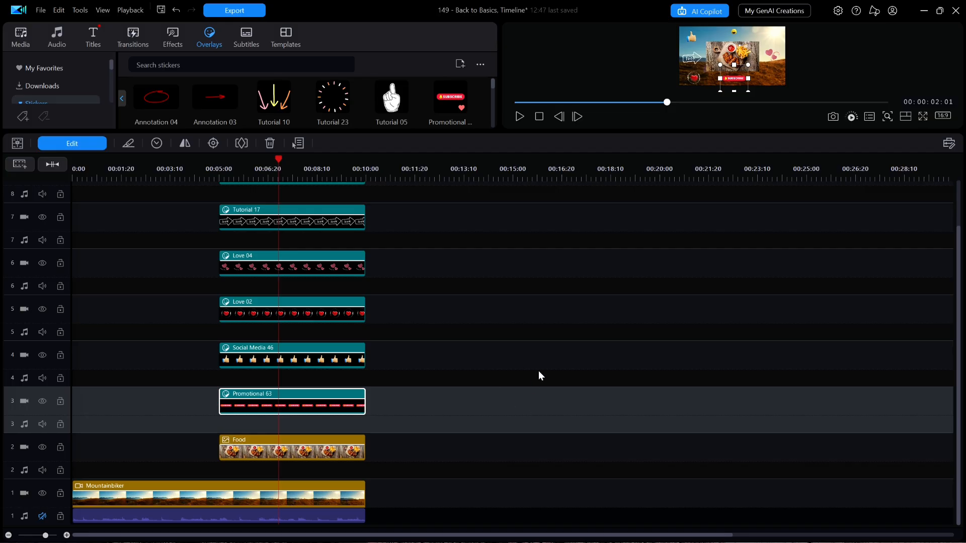
right_click(553, 348)
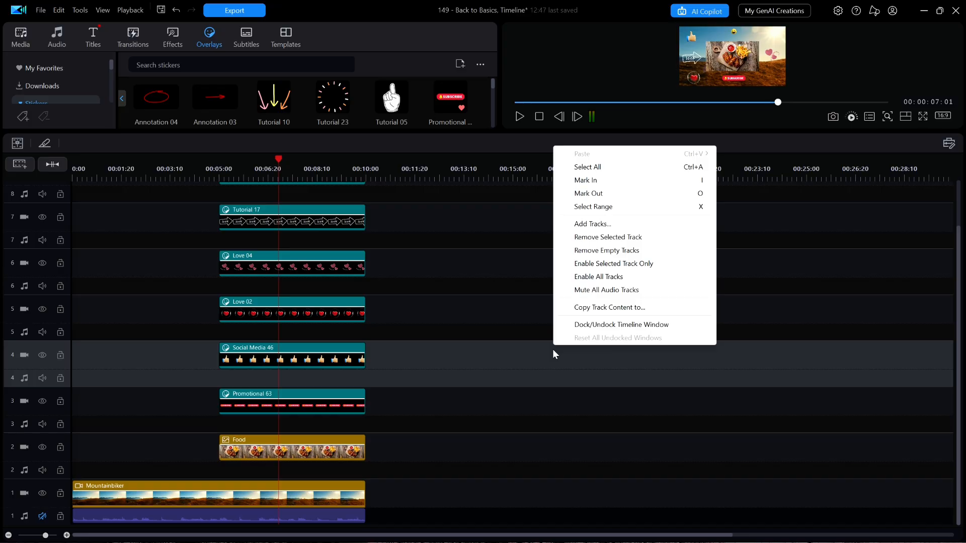
left_click(610, 250)
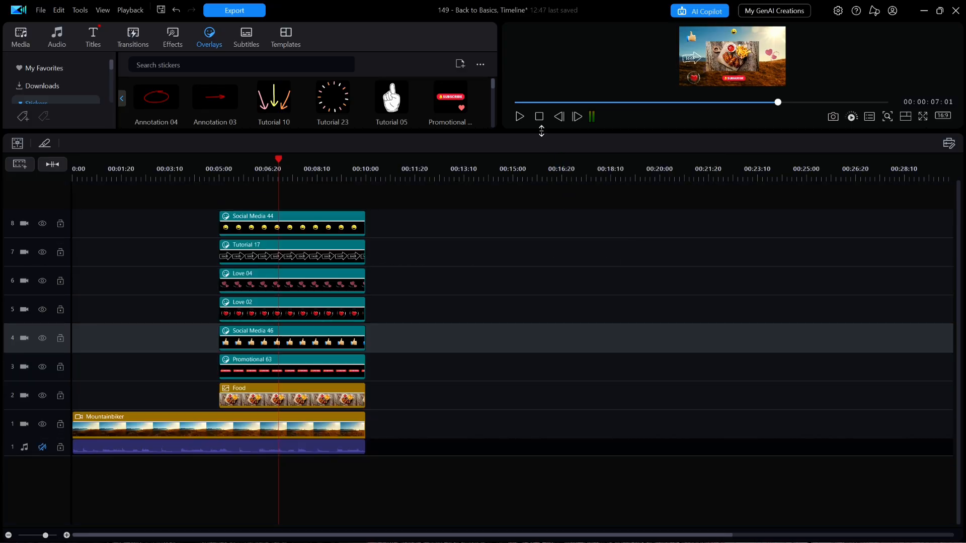
left_click_drag(541, 131, 538, 203)
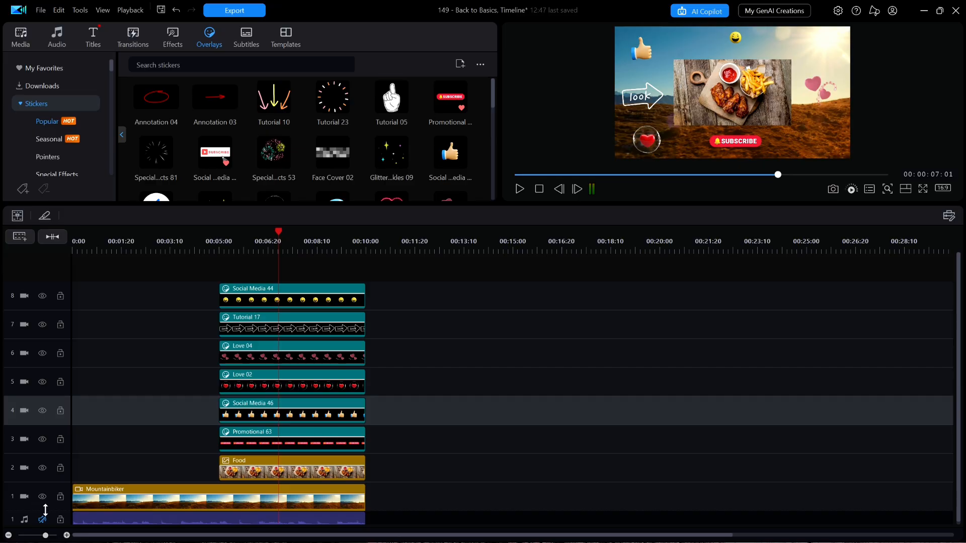
Make video track 1 slightly taller and set the height of all video tracks to Large.
left_click_drag(46, 510, 44, 523)
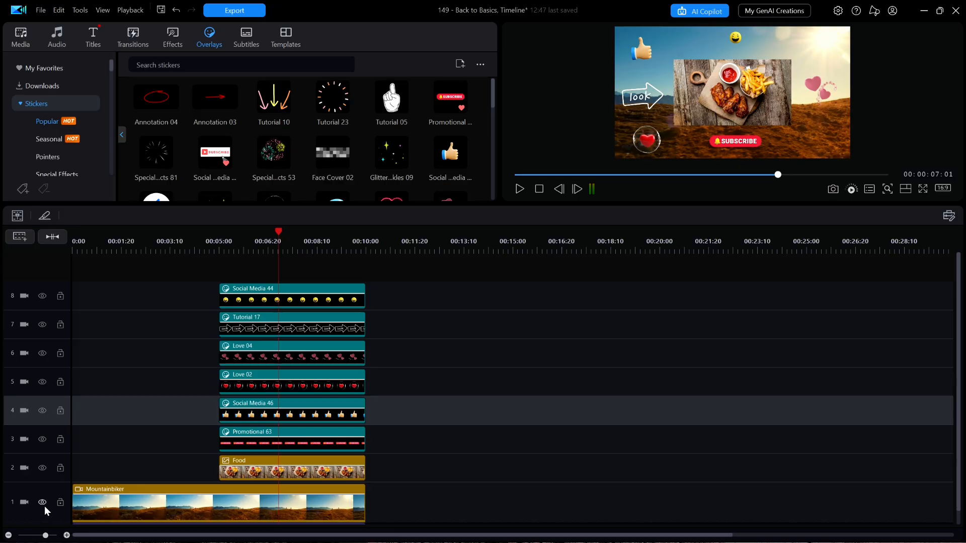
right_click(52, 372)
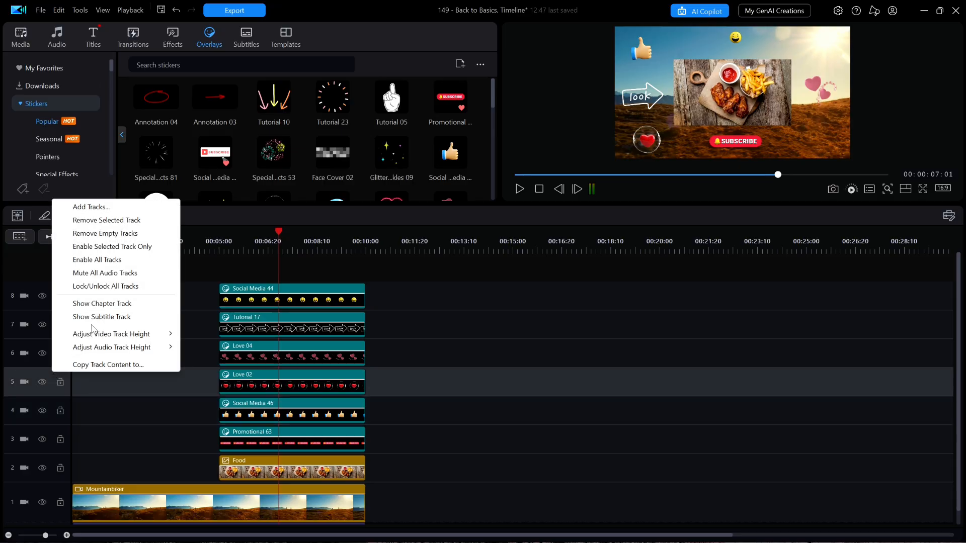
mouse_move(99, 334)
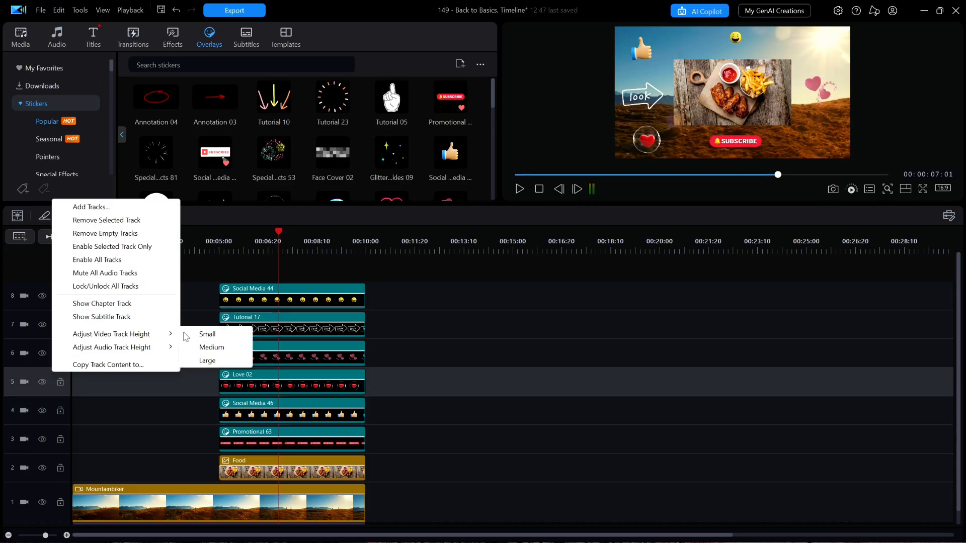
left_click(212, 363)
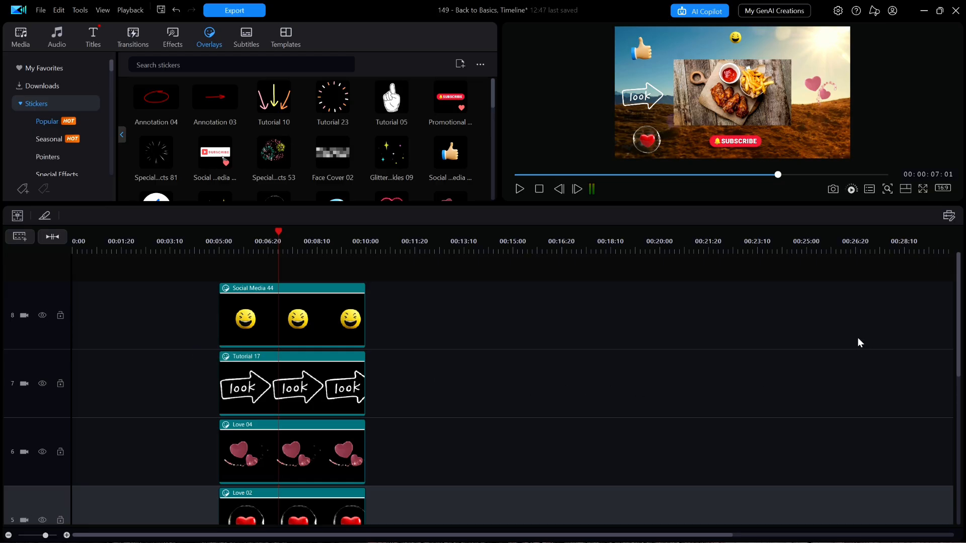
Set the height of all video tracks to Small and enlarge the preview area above the timeline.
left_click_drag(957, 287, 956, 446)
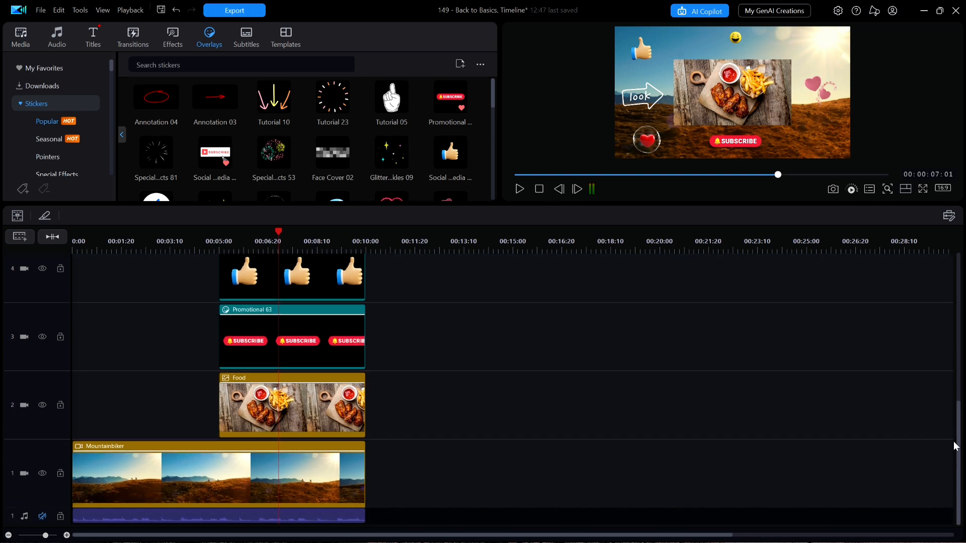
right_click(42, 358)
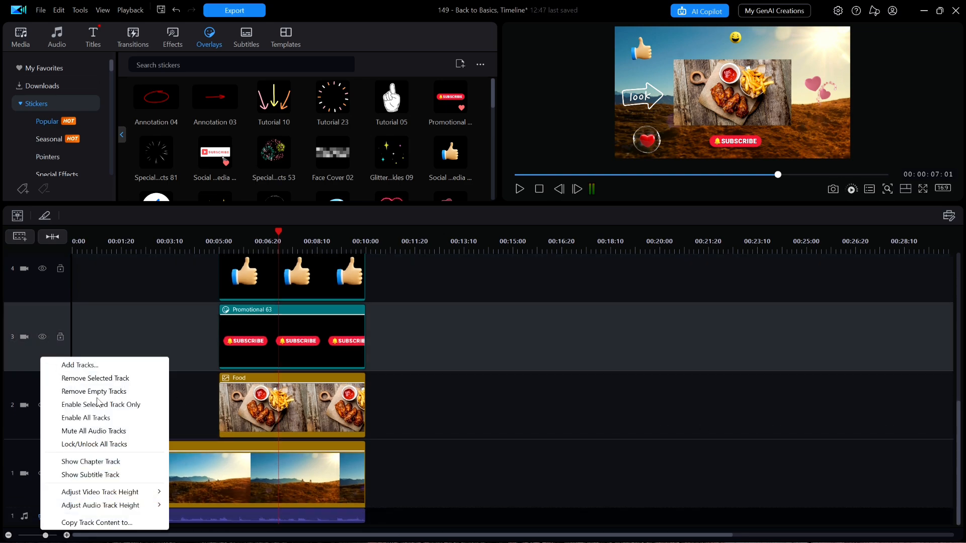
mouse_move(140, 495)
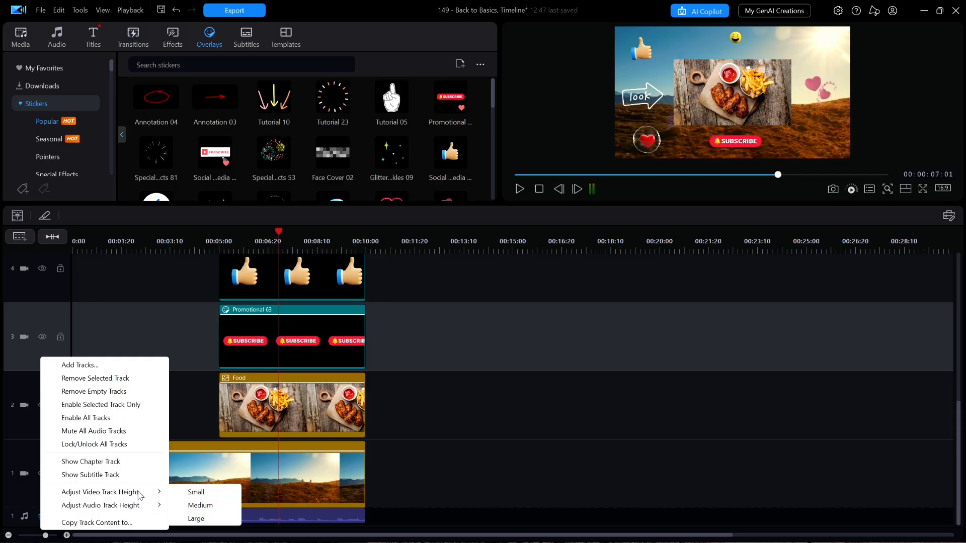
left_click(202, 493)
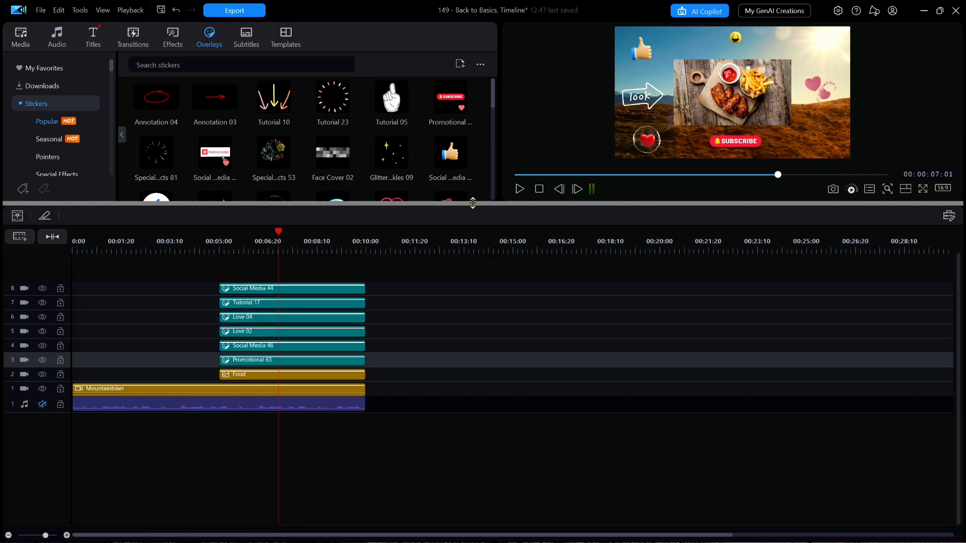
left_click_drag(473, 203, 465, 308)
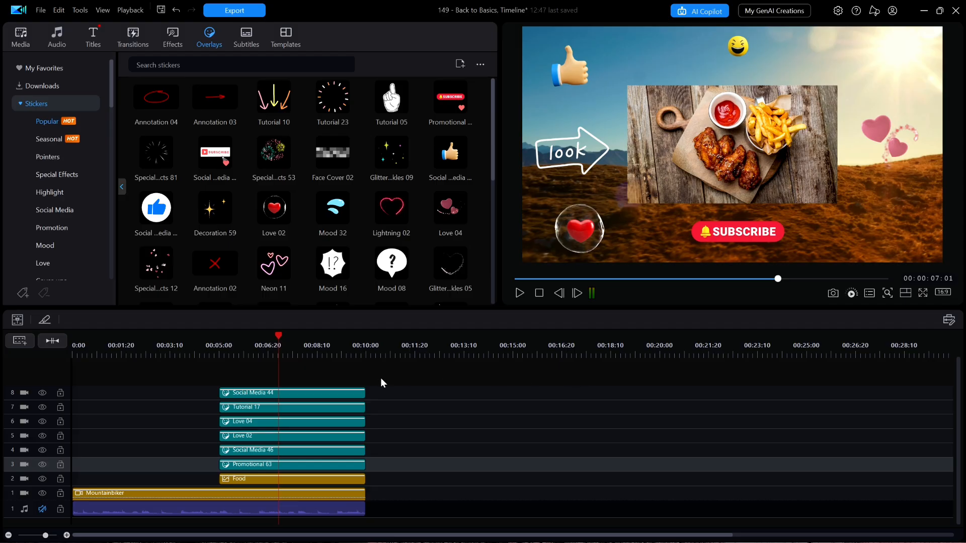
right_click(36, 374)
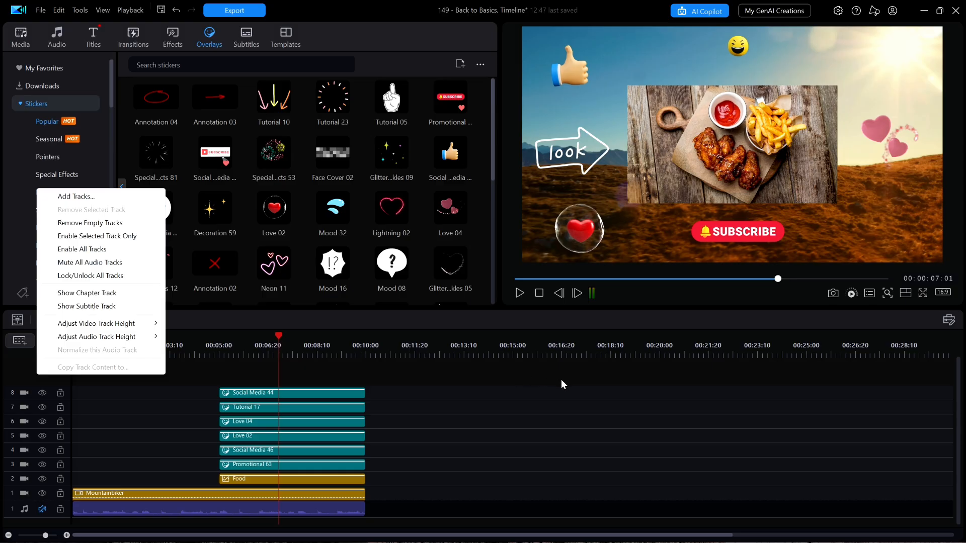
left_click(572, 407)
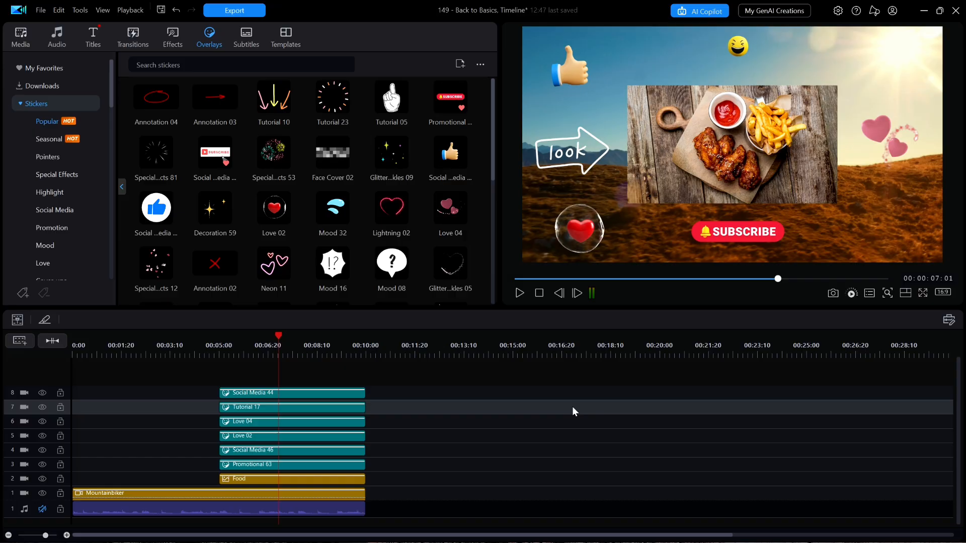
Add one video + audio track below track 1 and one effect track above track 8.
left_click(497, 394)
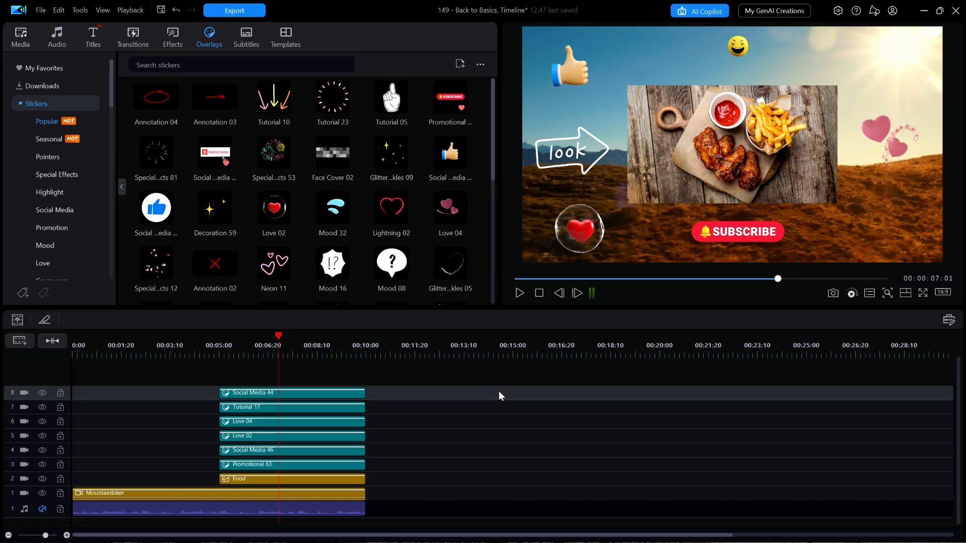
right_click(499, 395)
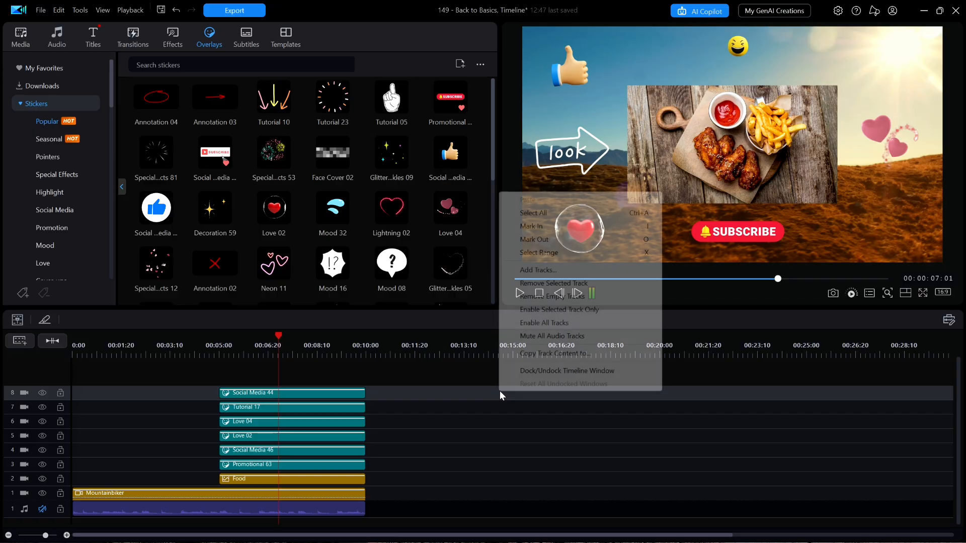
left_click(546, 271)
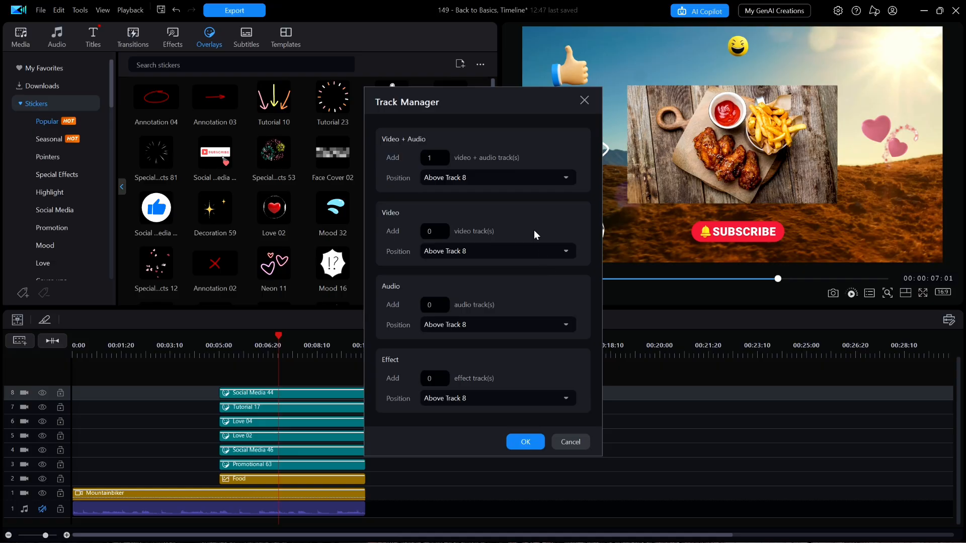
left_click(517, 181)
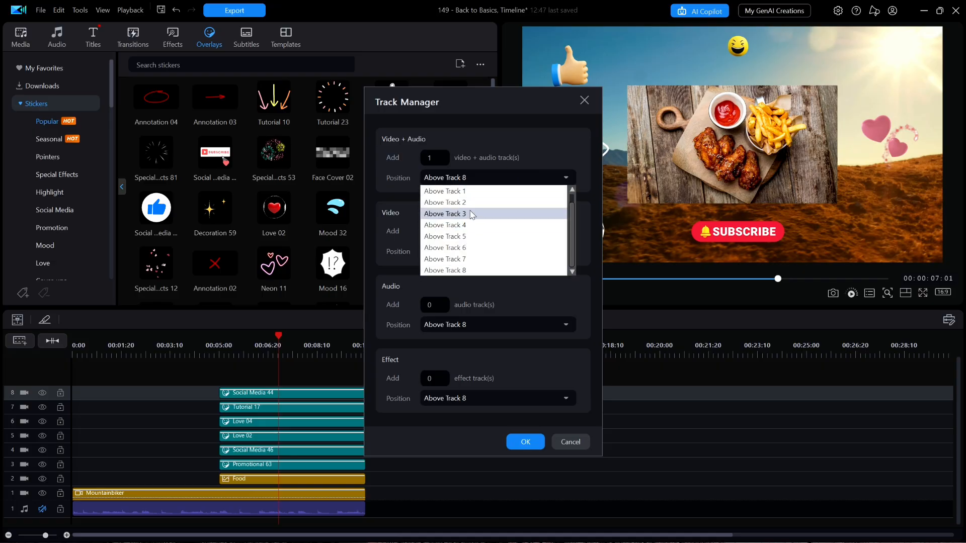
scroll(569, 223, "up", 1)
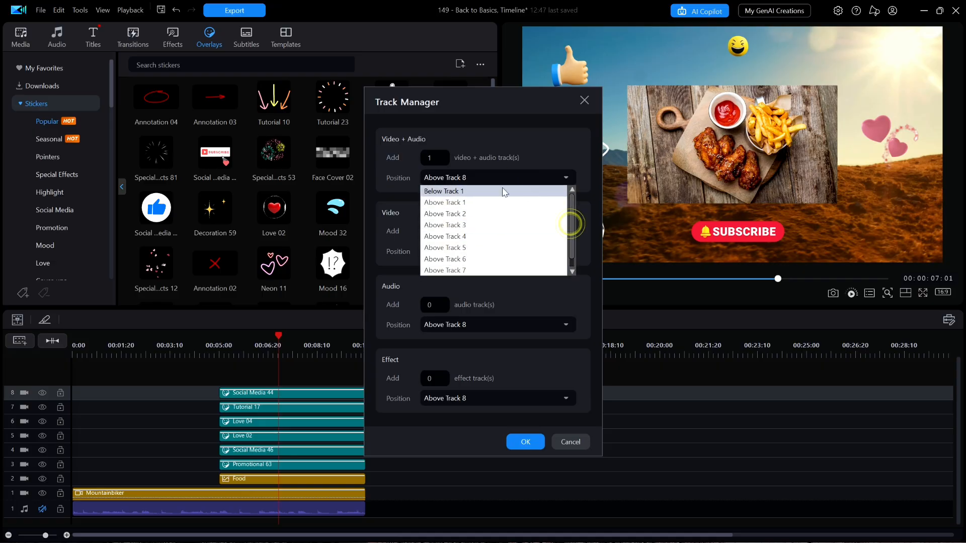
left_click(439, 192)
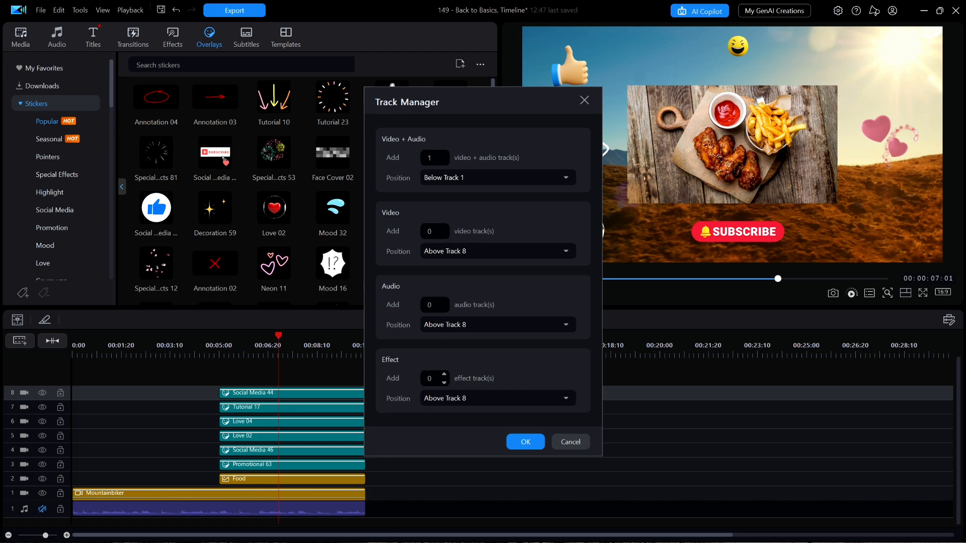
left_click(444, 372)
left_click(525, 442)
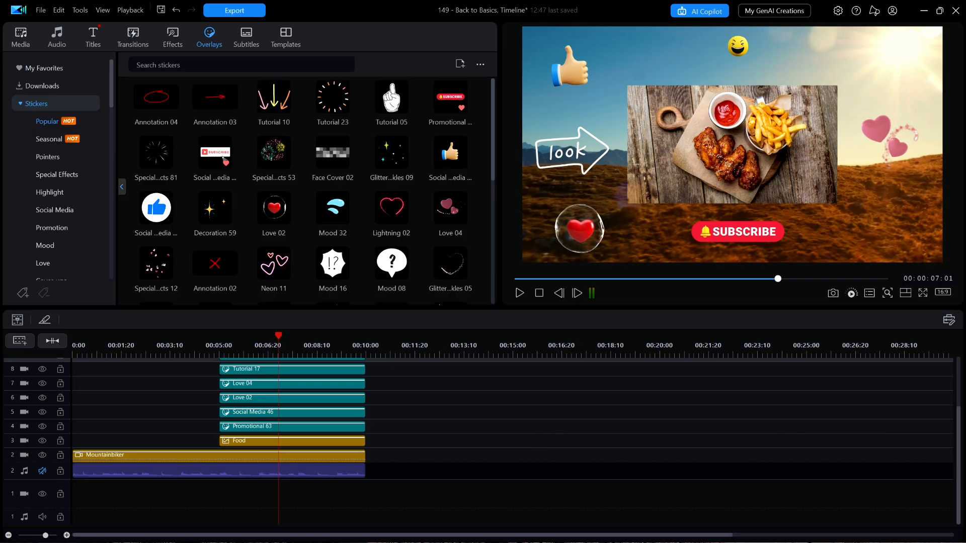
left_click_drag(958, 419, 961, 315)
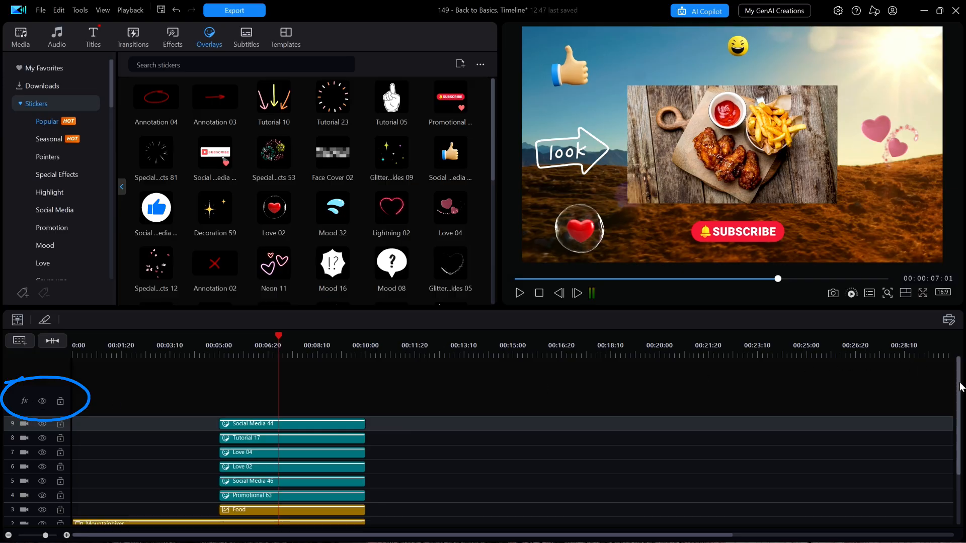
Remove the empty video and audio track 1 beneath the Mountainbiker track.
left_click_drag(961, 387, 961, 483)
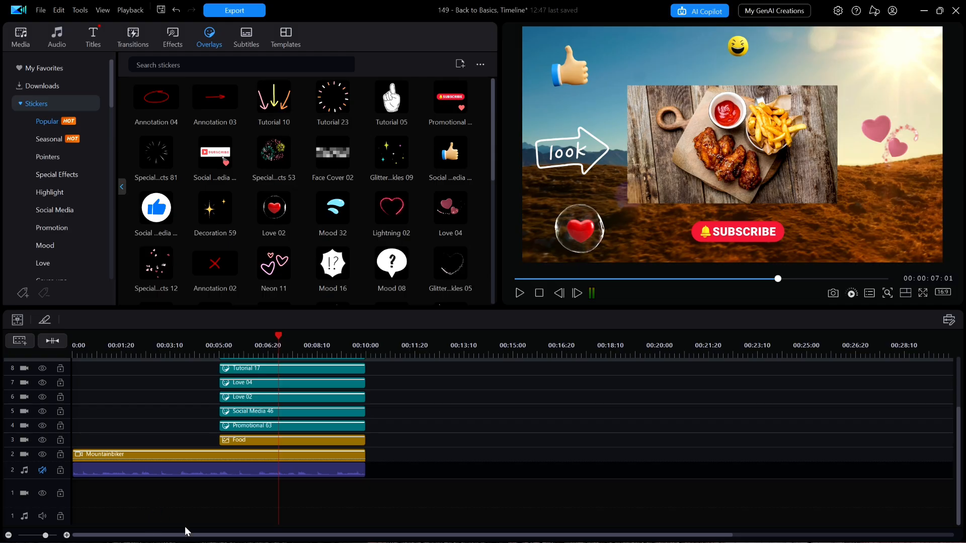
left_click(483, 497)
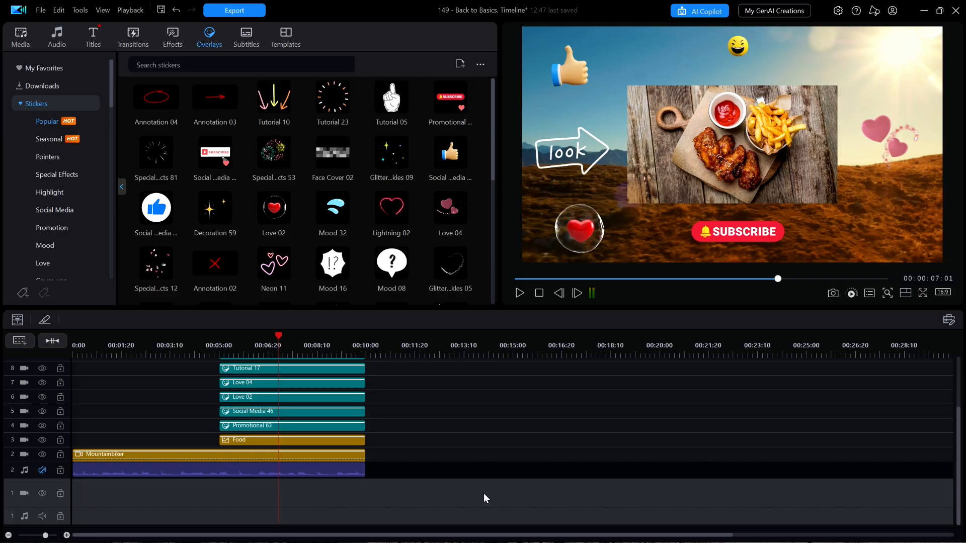
right_click(484, 493)
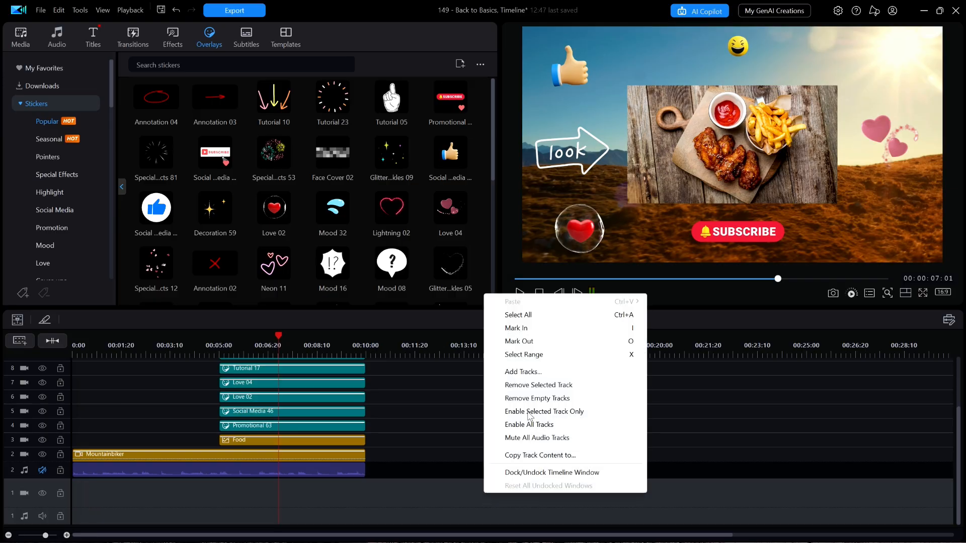
left_click(533, 385)
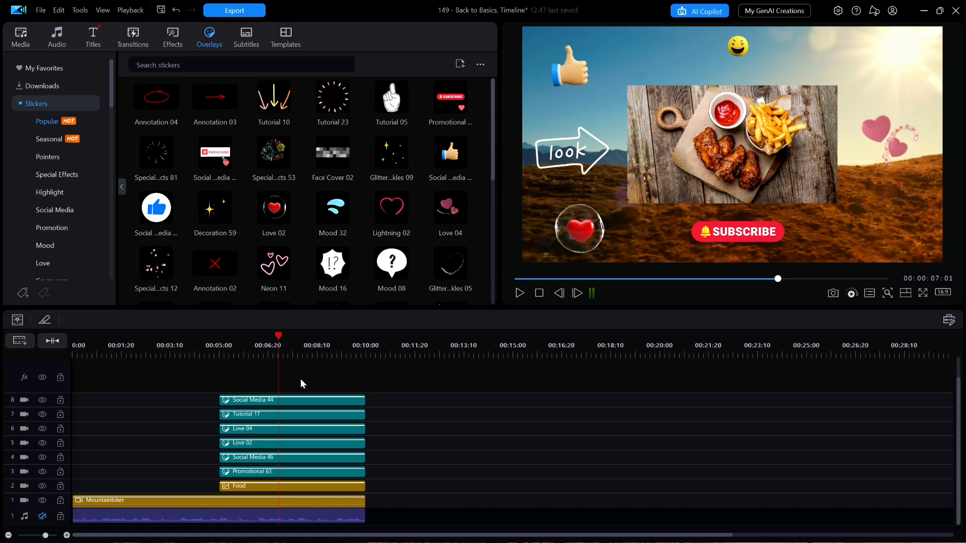
Place the Black and White effect from the Retro video effects at the start of the effect track.
left_click(177, 40)
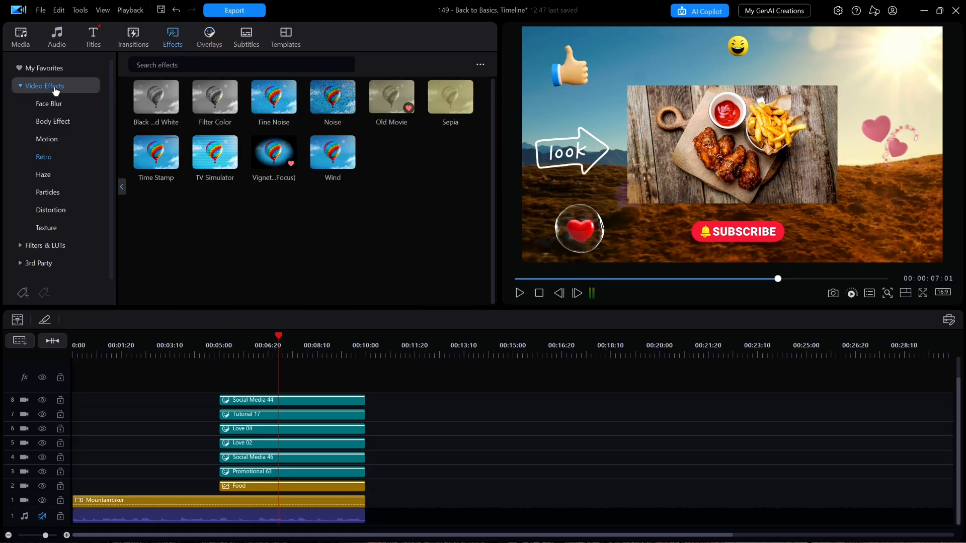
left_click(54, 88)
left_click(52, 89)
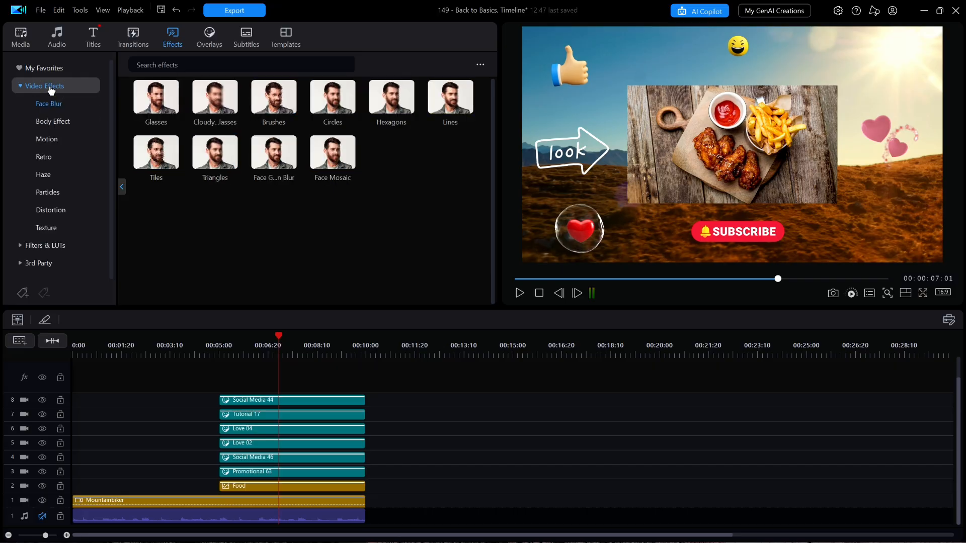
left_click(44, 158)
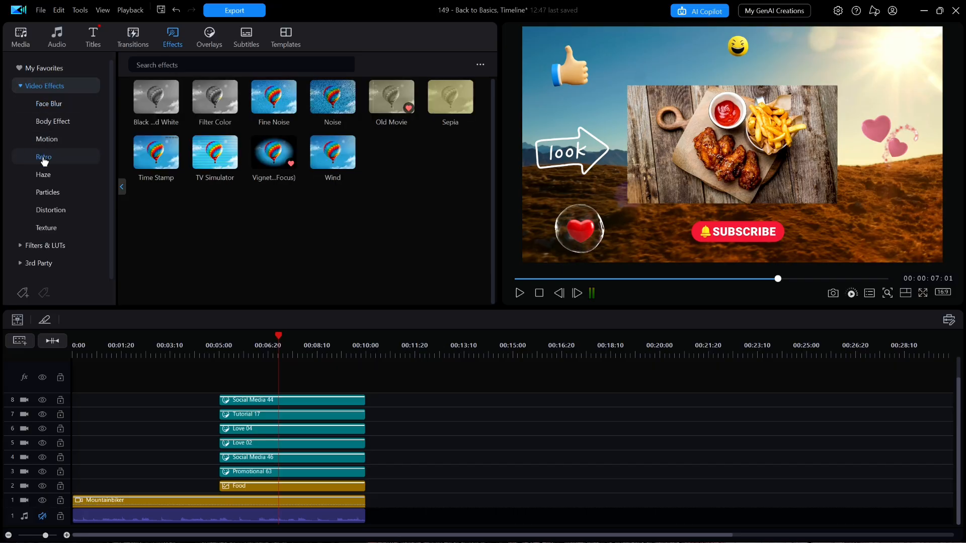
left_click(157, 97)
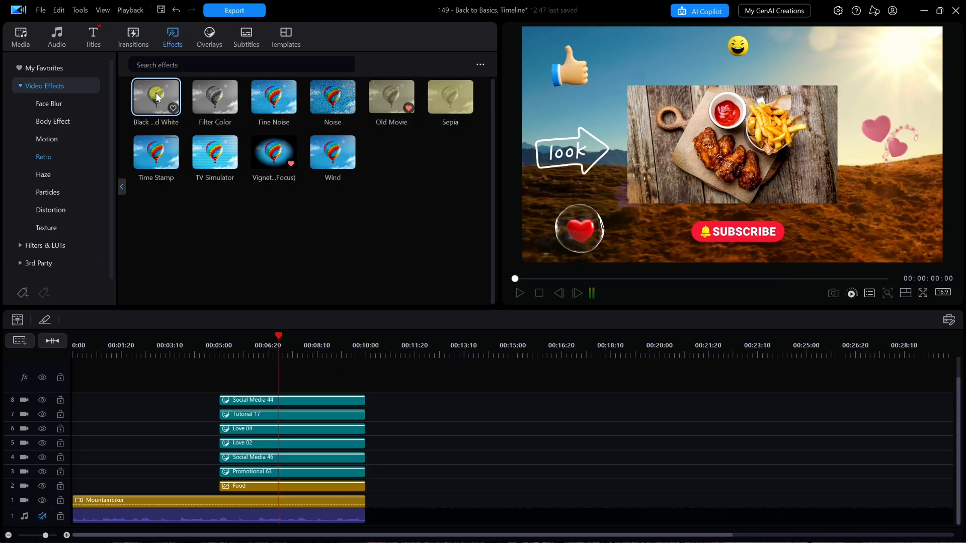
left_click_drag(157, 96, 76, 416)
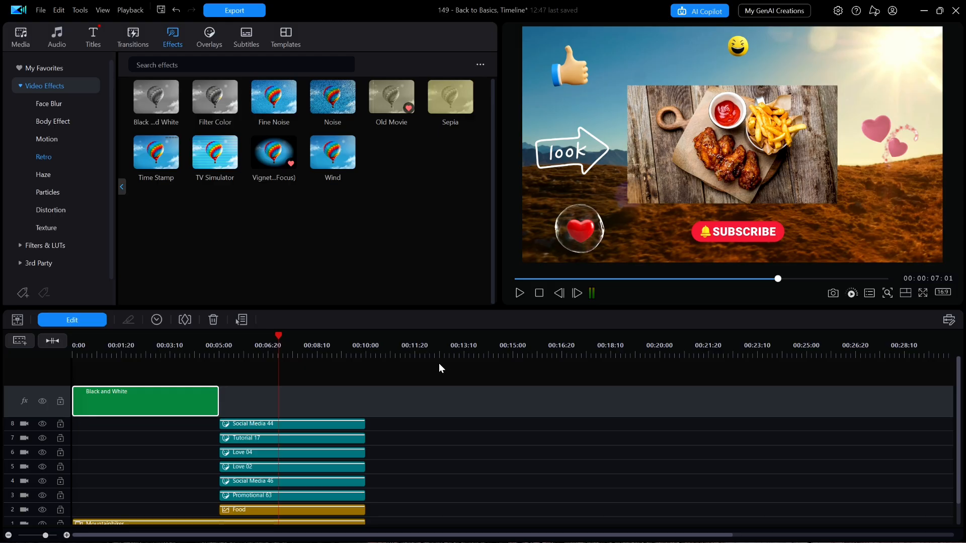
Add one effect track above track 8, setting the number of new video + audio tracks to 0.
right_click(508, 404)
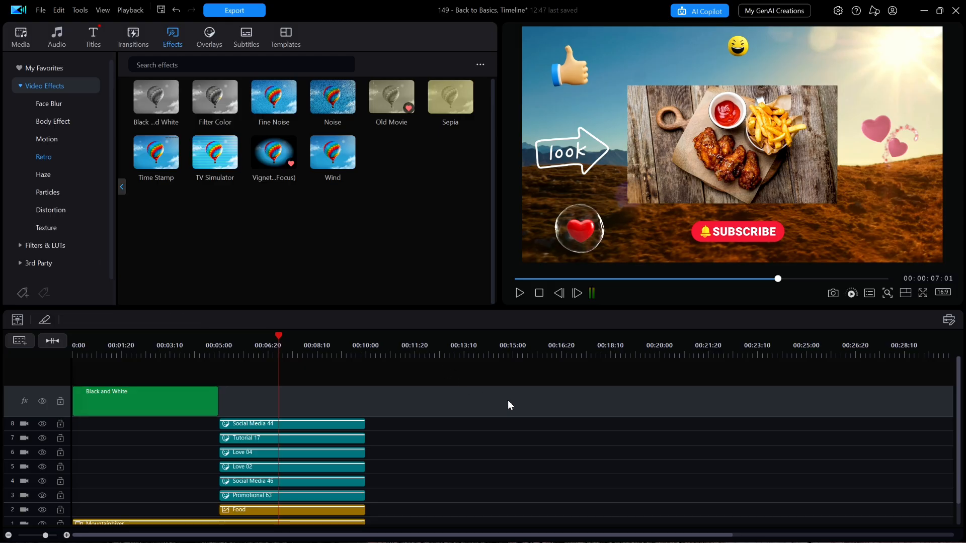
left_click(567, 280)
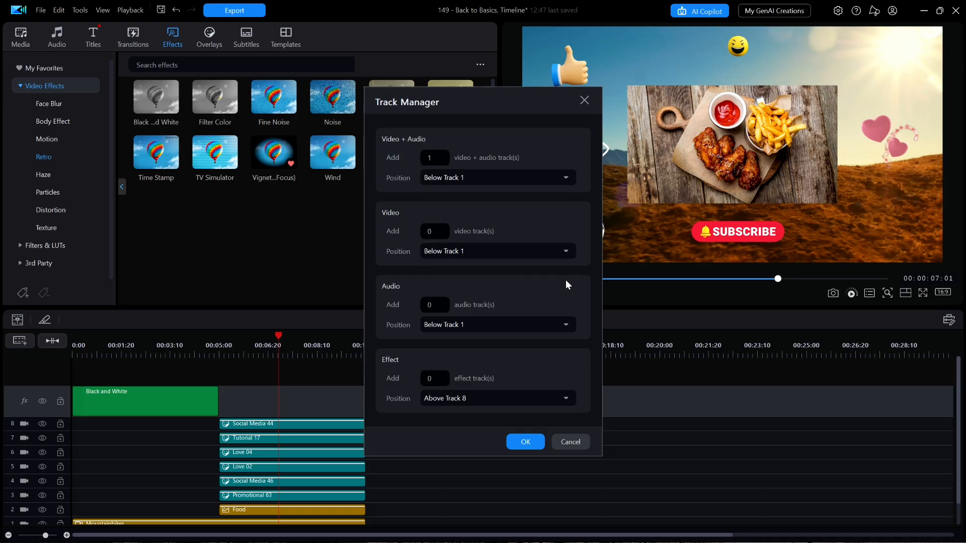
left_click(445, 375)
left_click(444, 162)
left_click(524, 442)
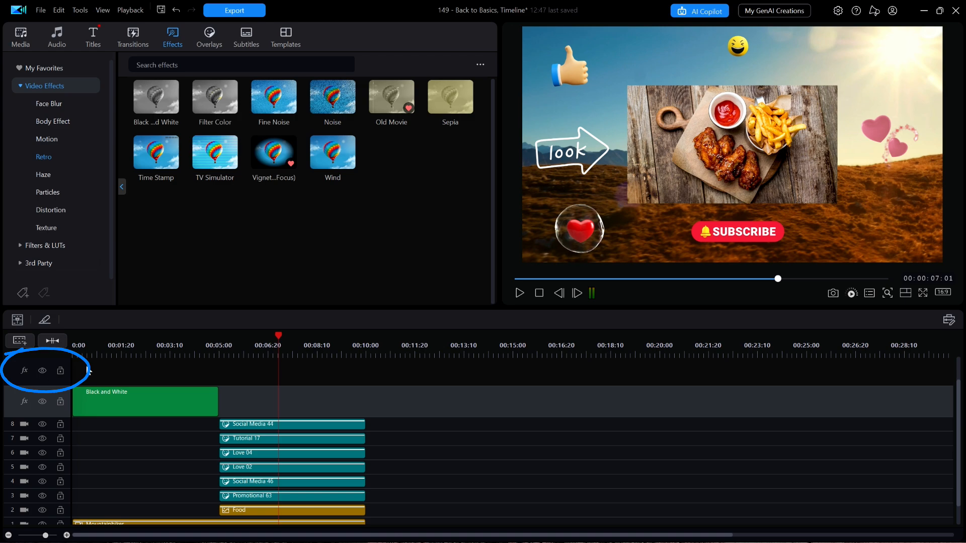
Place the Time Stamp effect on the new effect track at 00:05:00 and center its timecode between the laughing emoji and the food image.
left_click(121, 370)
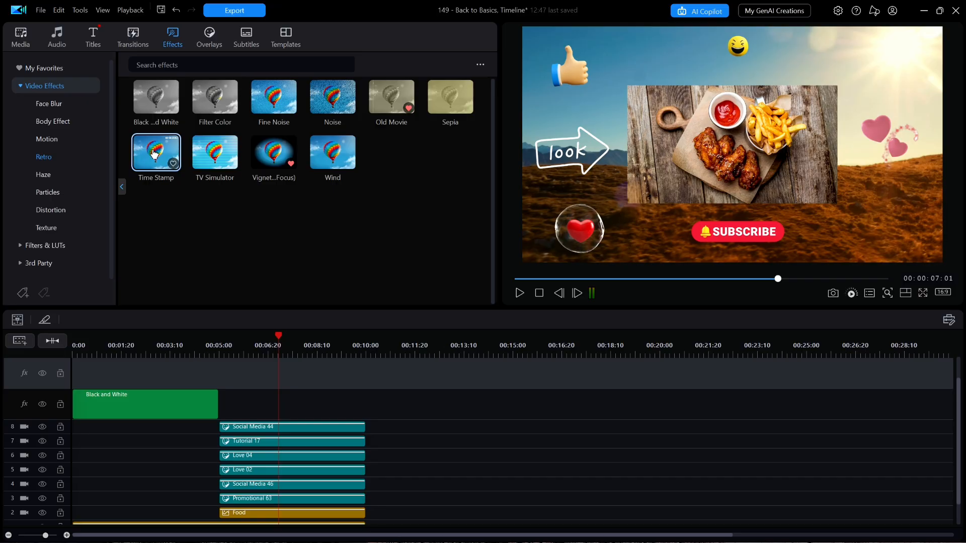
left_click_drag(156, 151, 224, 377)
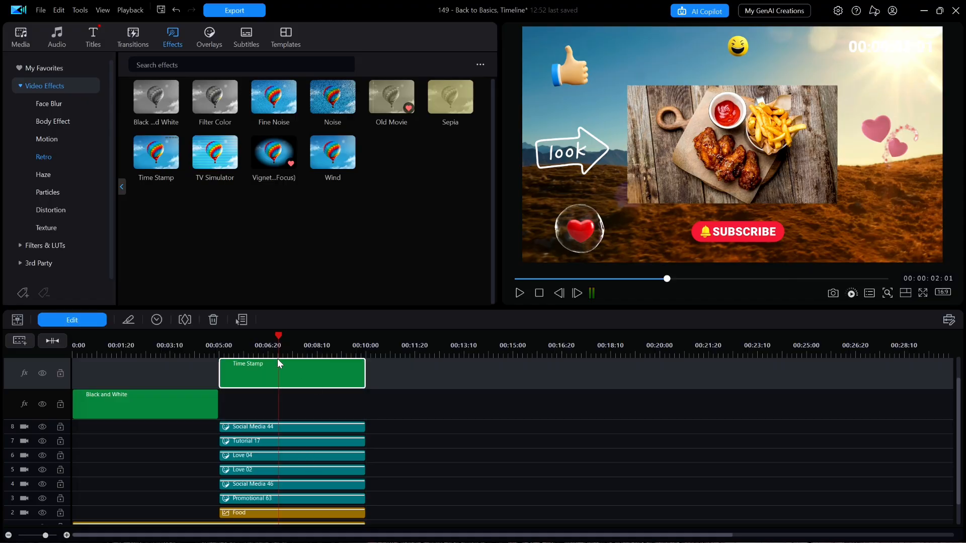
left_click(92, 321)
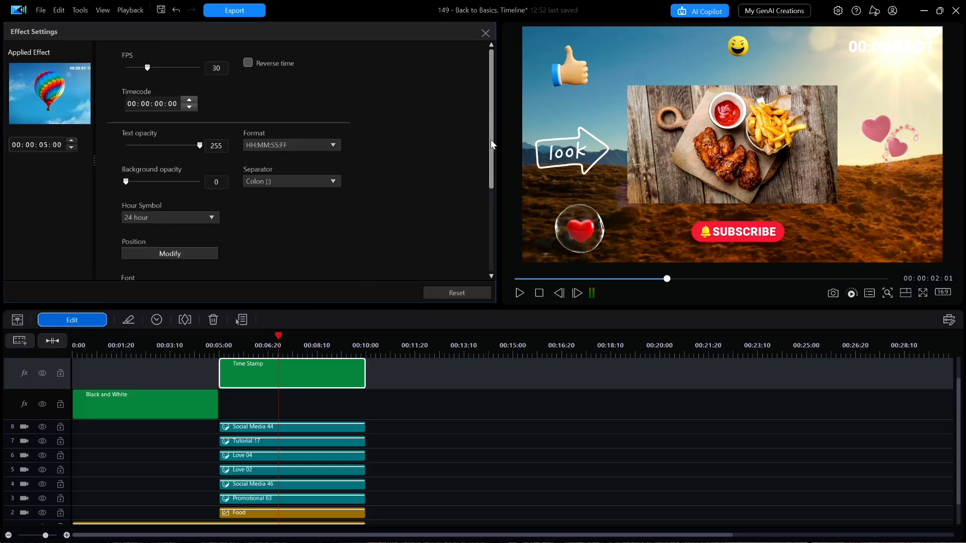
mouse_move(491, 140)
left_mouse_down()
mouse_move(488, 242)
mouse_move(472, 144)
mouse_move(468, 158)
left_mouse_up()
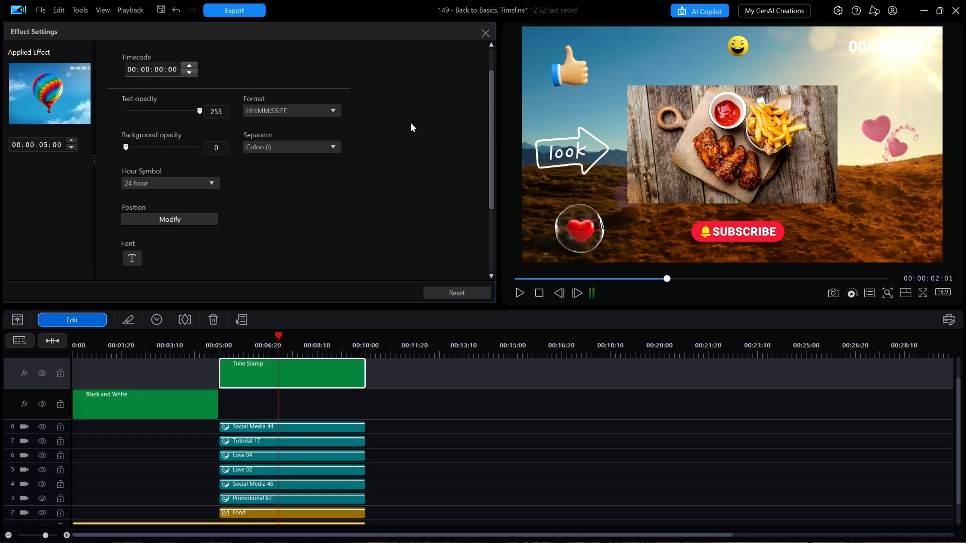
left_click(181, 219)
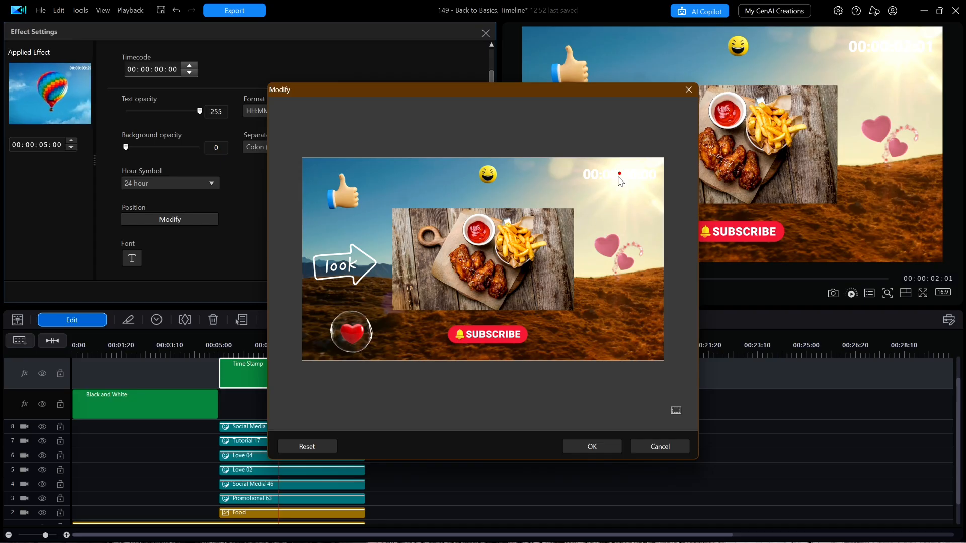
left_click_drag(620, 176, 483, 203)
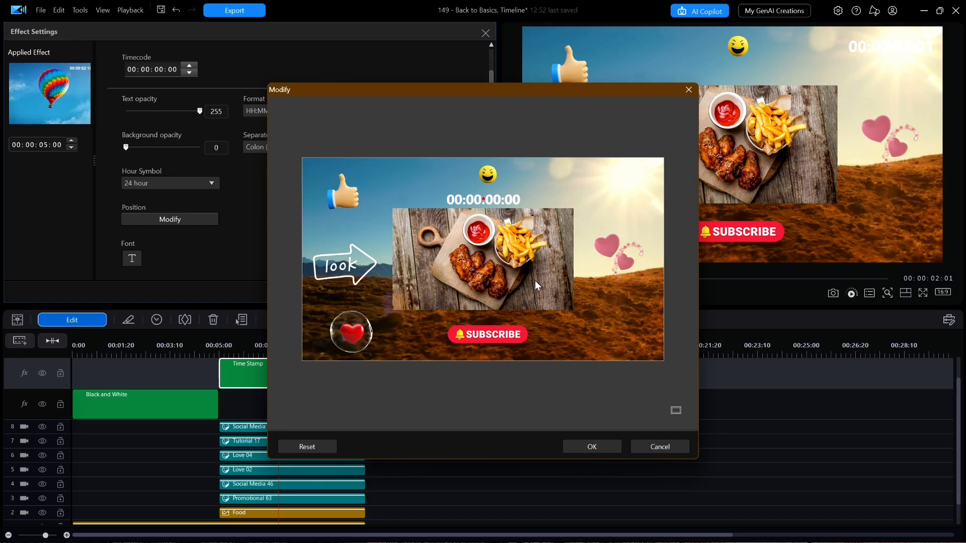
left_click(592, 447)
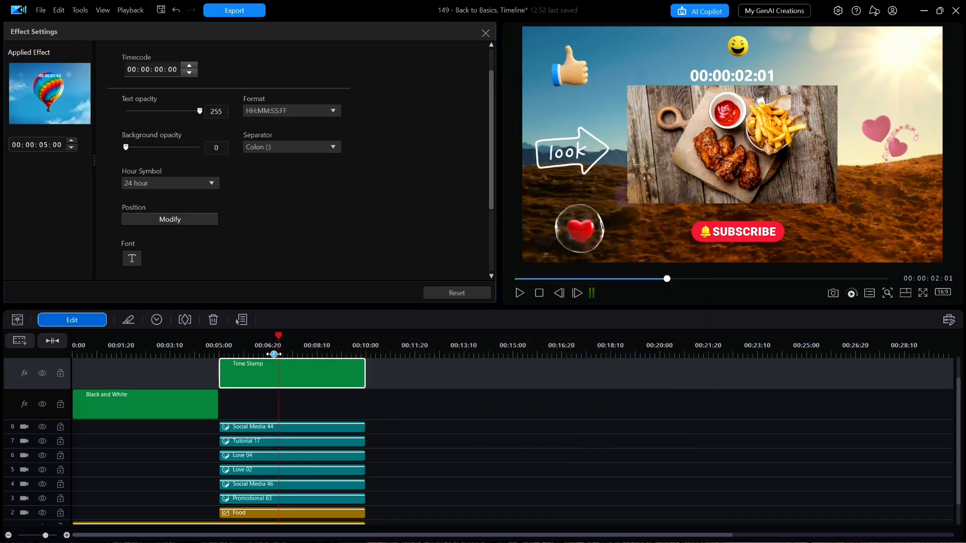
Play the timeline from the beginning to preview the Black and White and Time Stamp effects.
left_click_drag(278, 335, 61, 345)
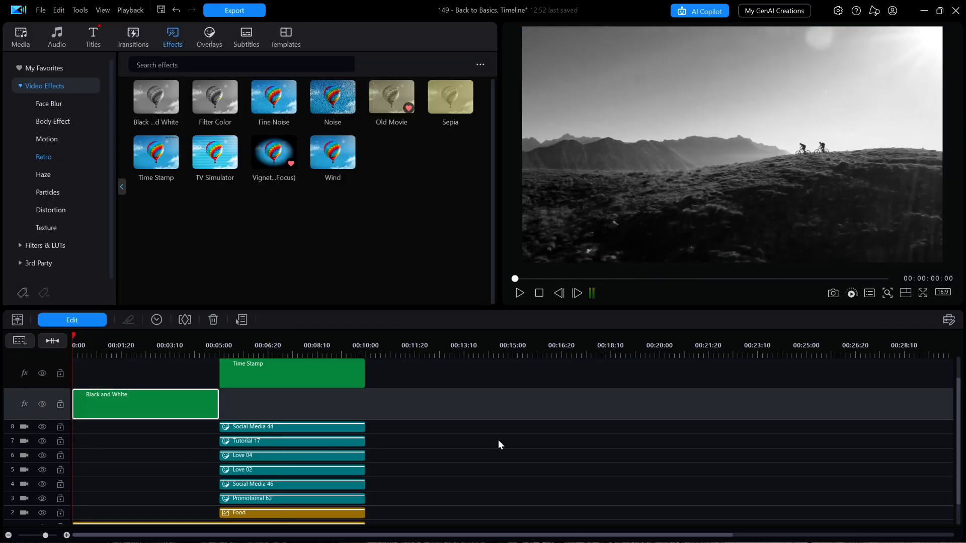
key("space")
left_click(580, 437)
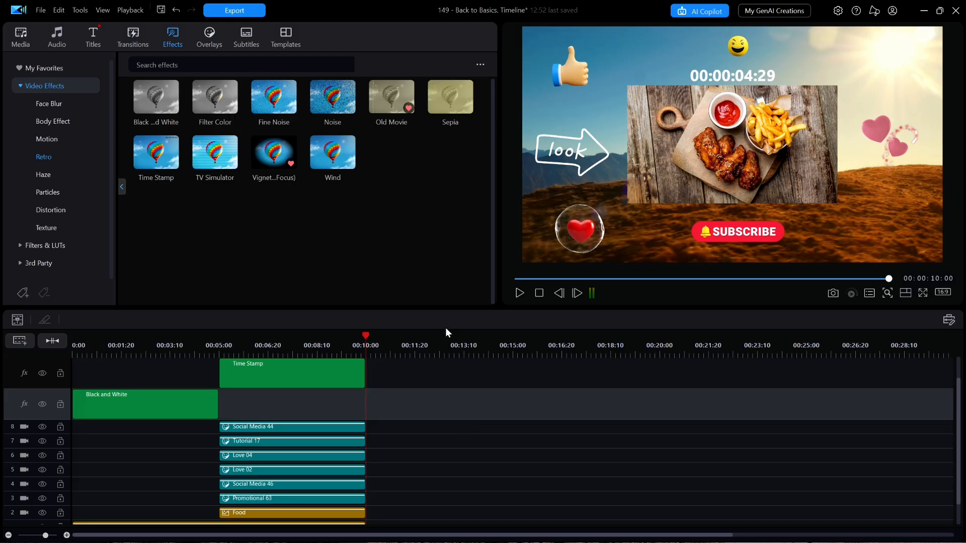
Select the Social Media 44 clip, examine the toolbar customization options, and leave them without applying changes.
left_click(260, 426)
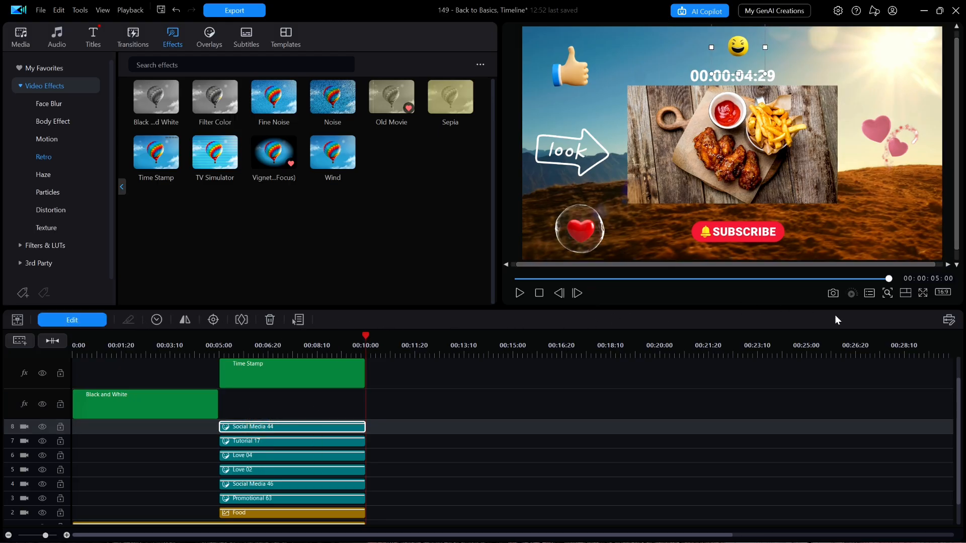
left_click(947, 321)
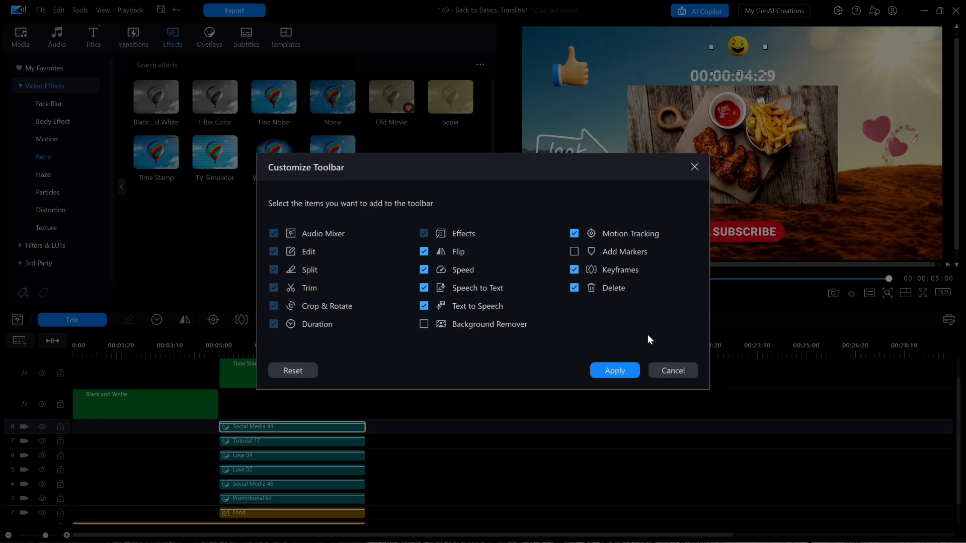
left_click(675, 373)
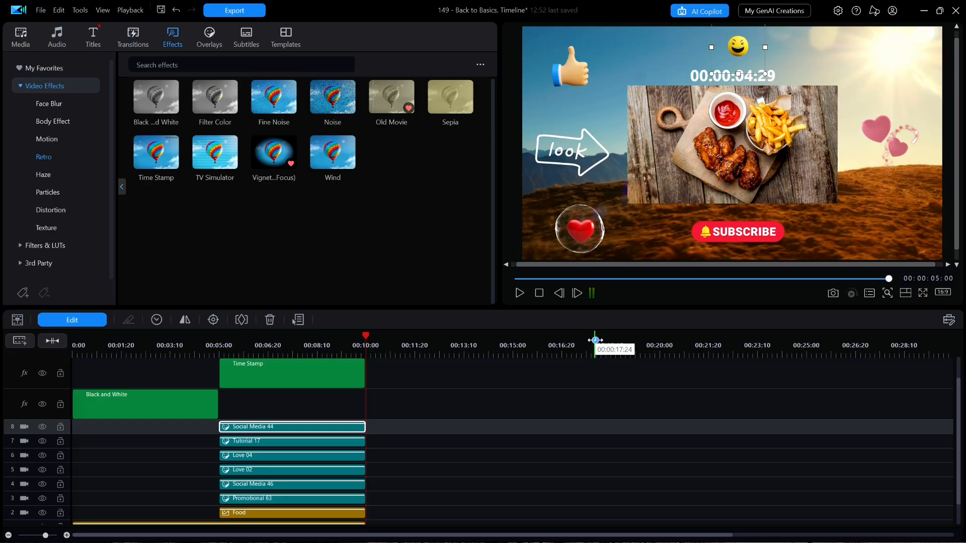
Rescale the timeline ruler, return to its beginning, and fit the whole project to the visible timeline width.
left_click_drag(595, 340, 568, 344)
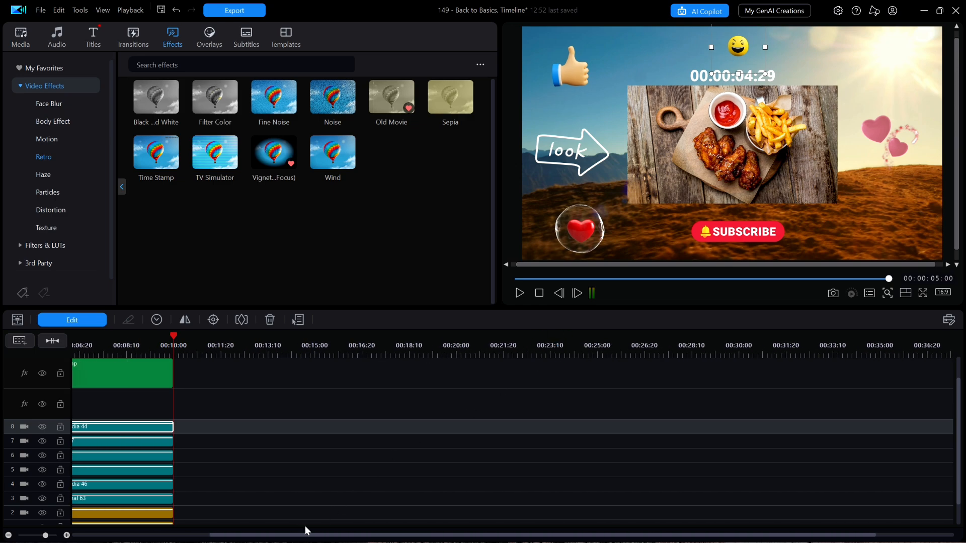
left_click_drag(304, 537, 94, 534)
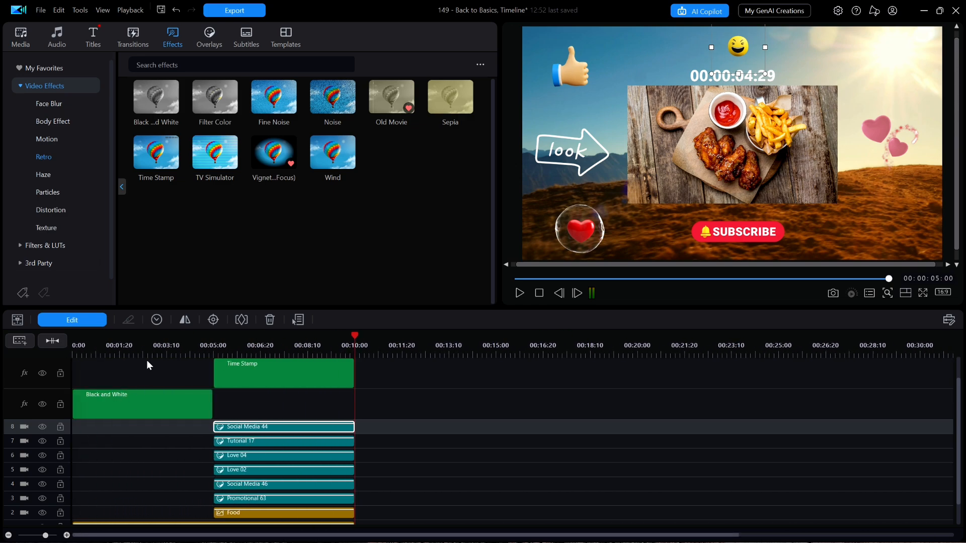
left_click(52, 341)
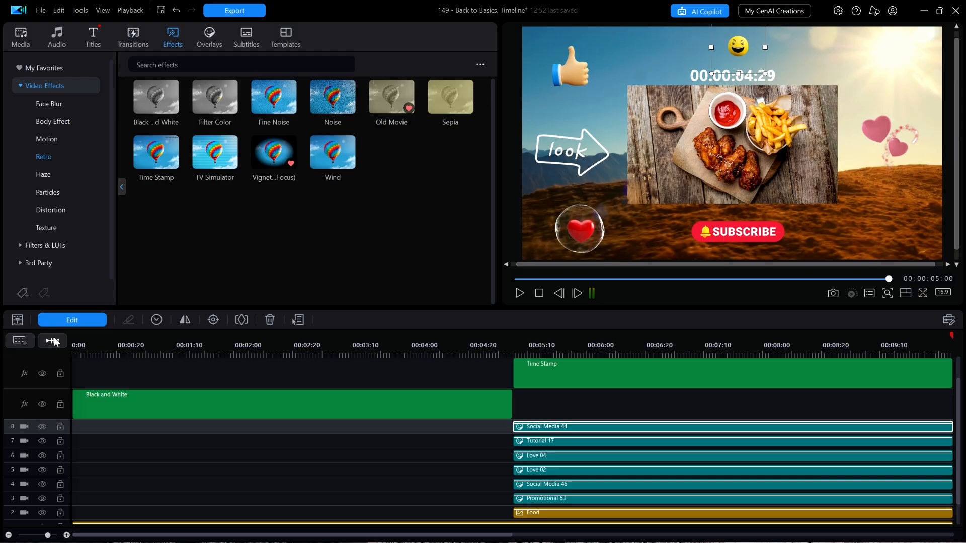
Enlarge the timeline area upward until video and audio track 1 fit below the other tracks.
left_click(243, 472)
scroll(244, 473, "right", 1)
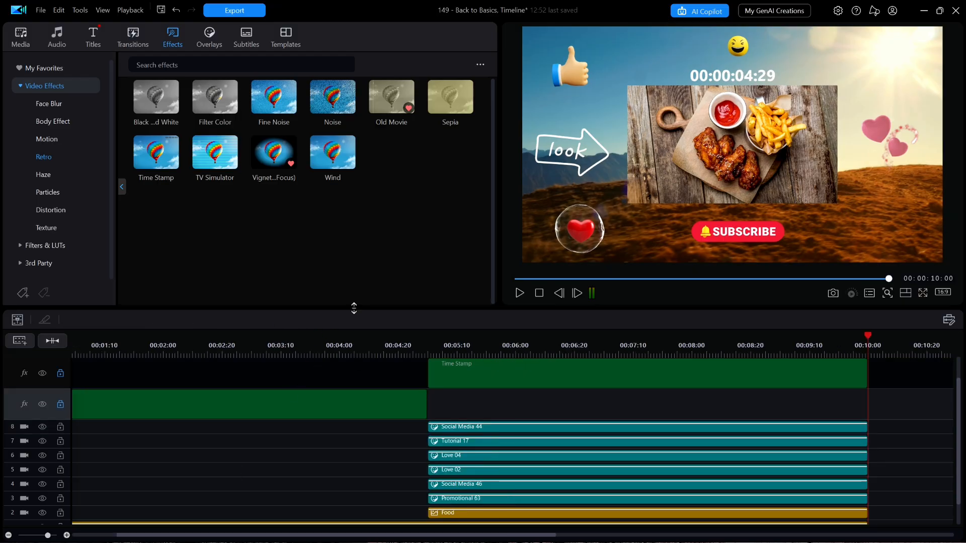
left_click_drag(354, 308, 354, 278)
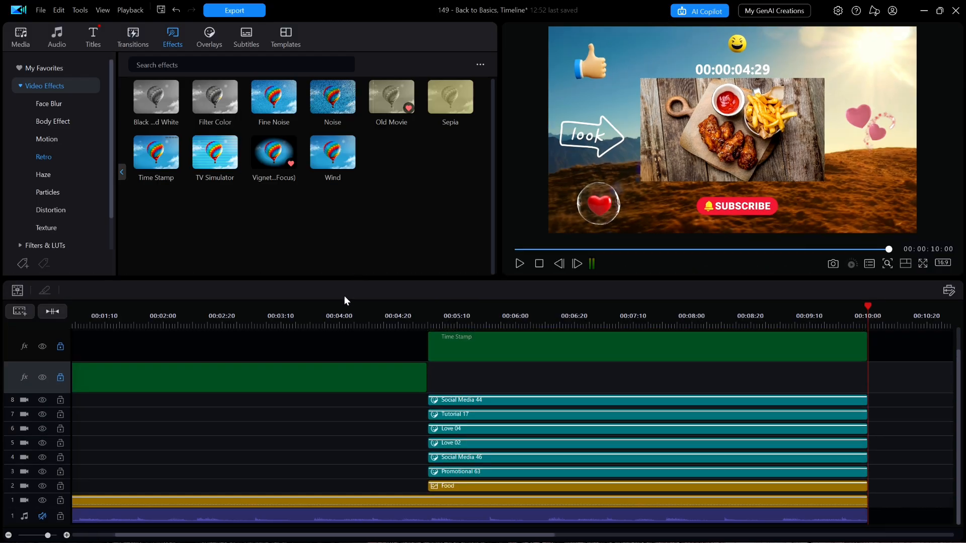
Select the Mountainbiker clip and play the project from its start.
left_click(249, 497)
key("Home")
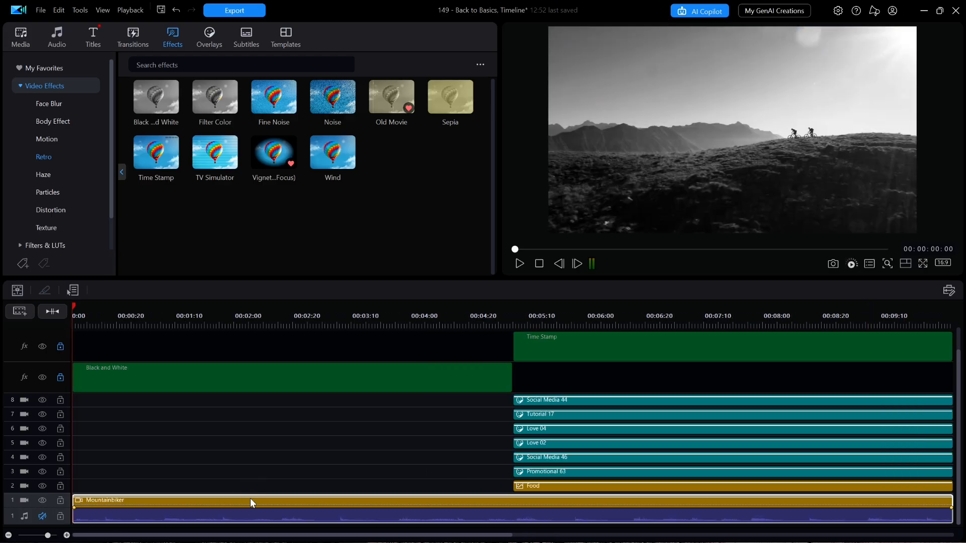
key("space")
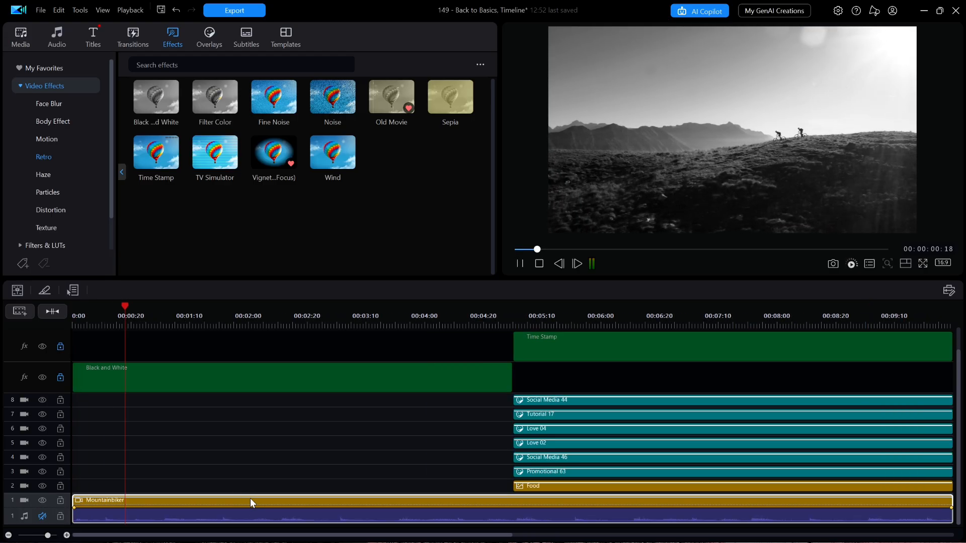